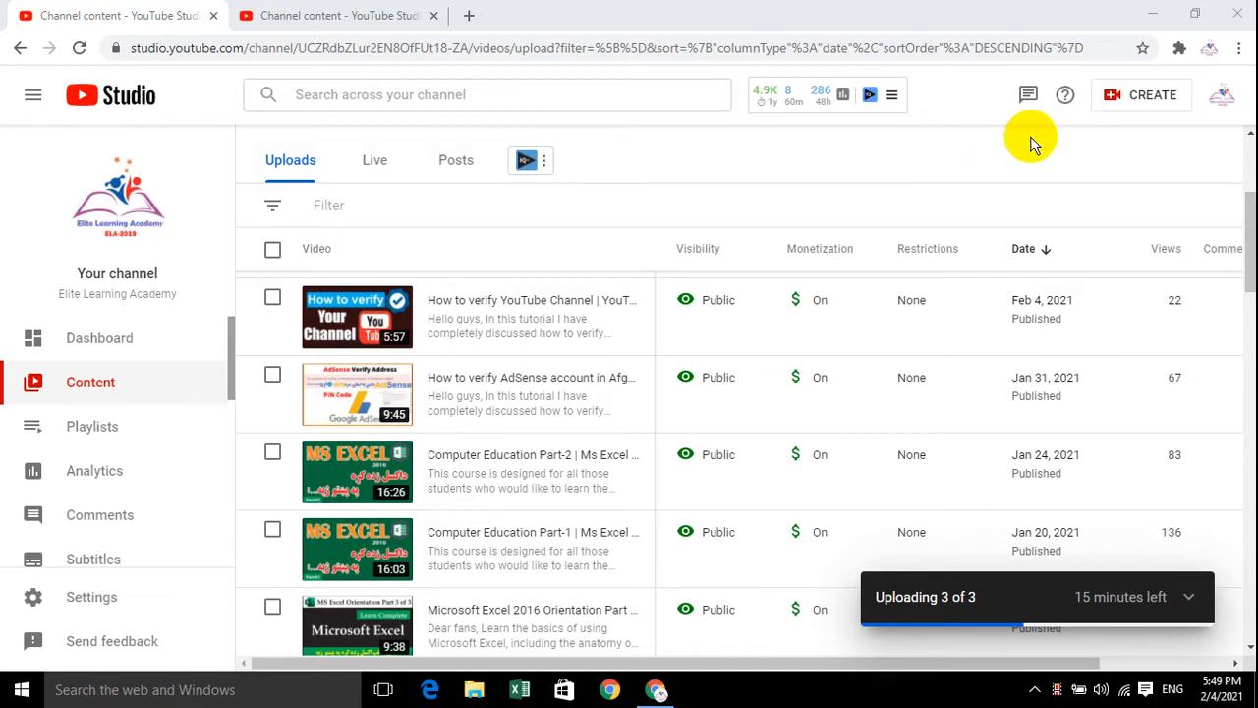
Start a new video upload using the file "How to Link Bank Account With Adsense" from the Desktop
click(1175, 111)
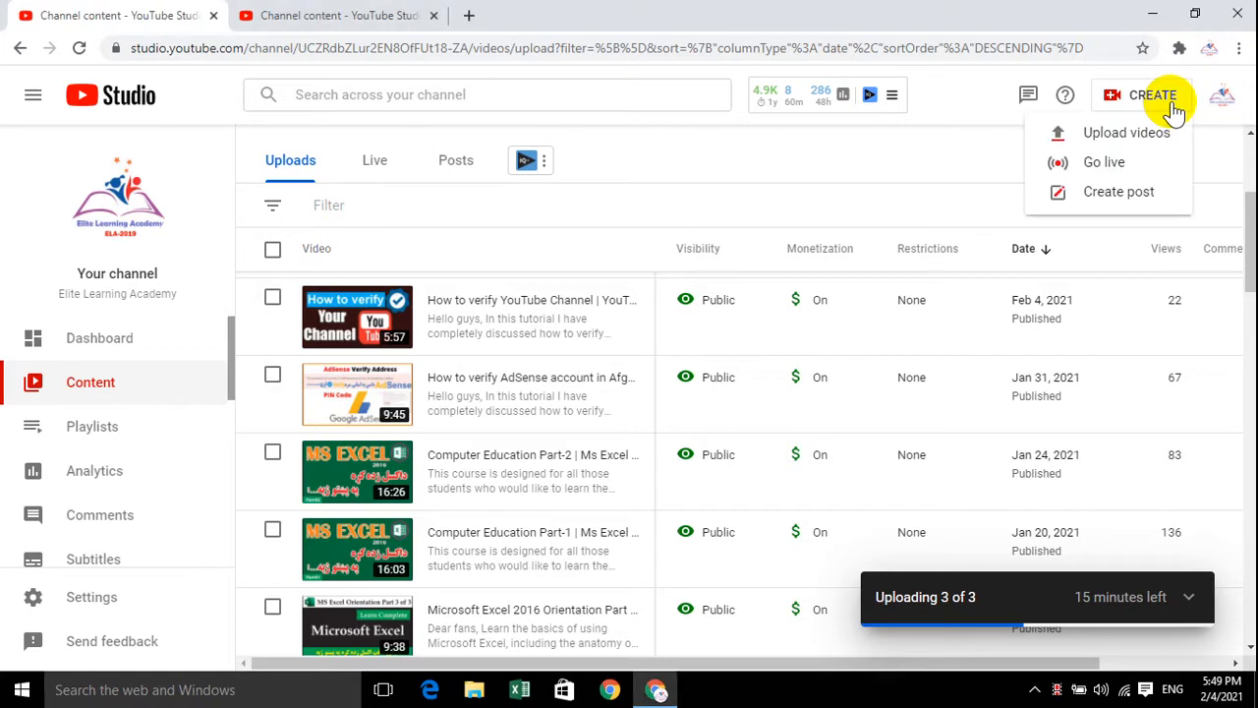
click(1123, 141)
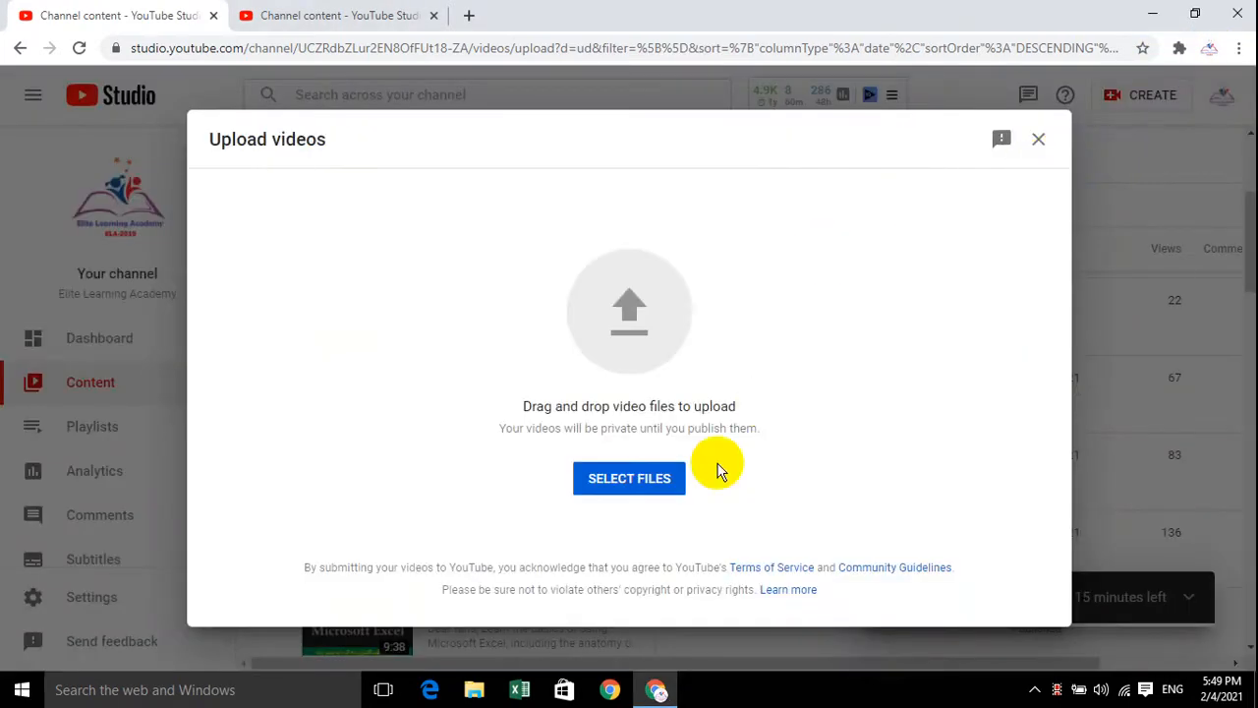
click(641, 484)
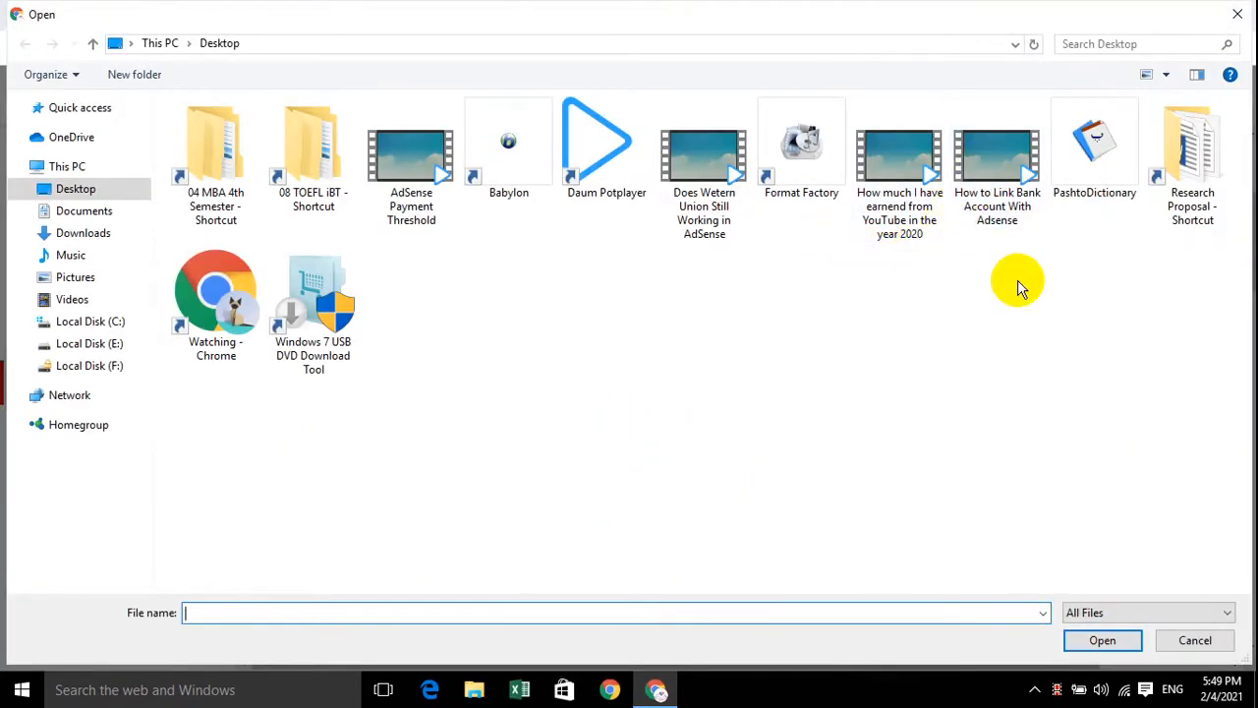
click(1008, 206)
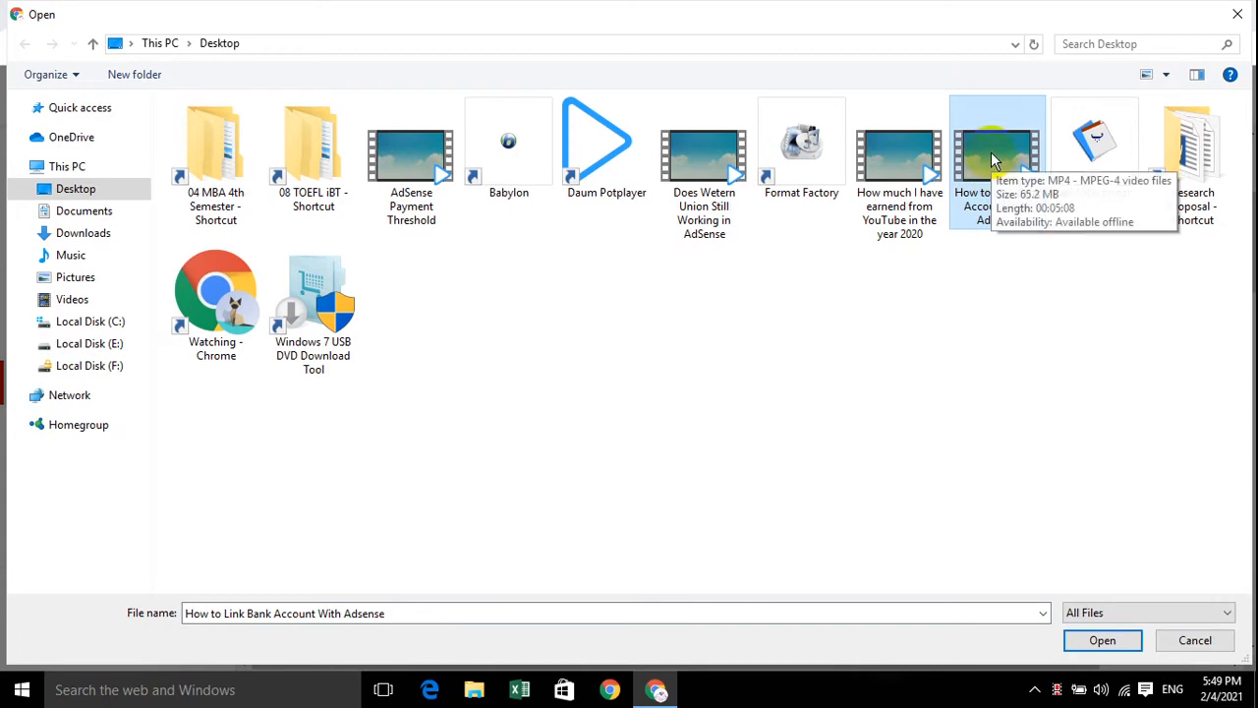
click(1104, 644)
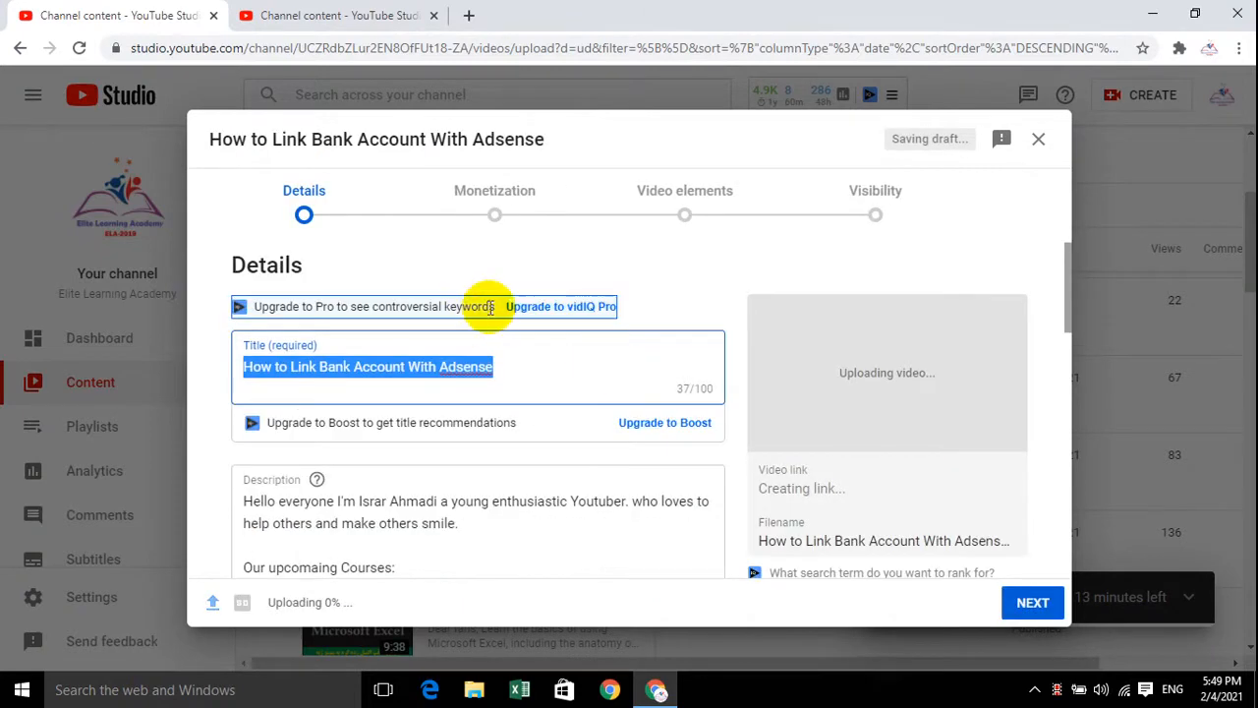
Review the title, description and thumbnail sections of the uploaded video's details
click(551, 373)
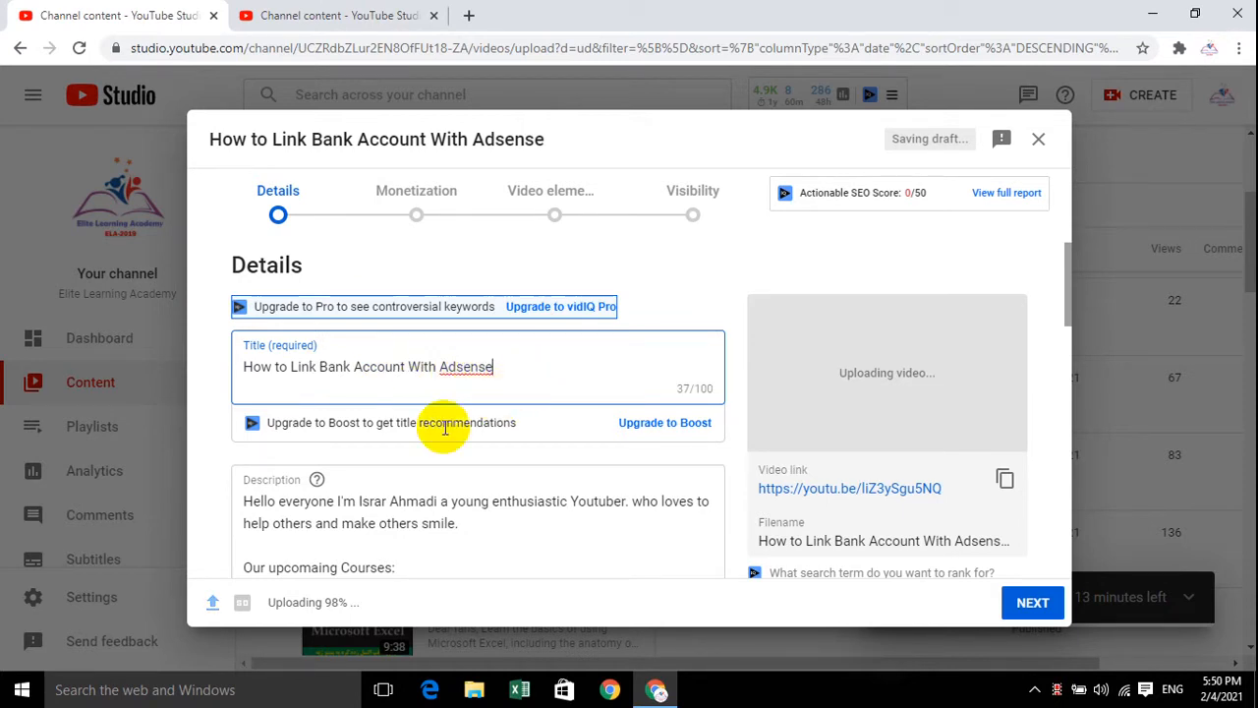
scroll(422, 472, down, 1)
click(489, 430)
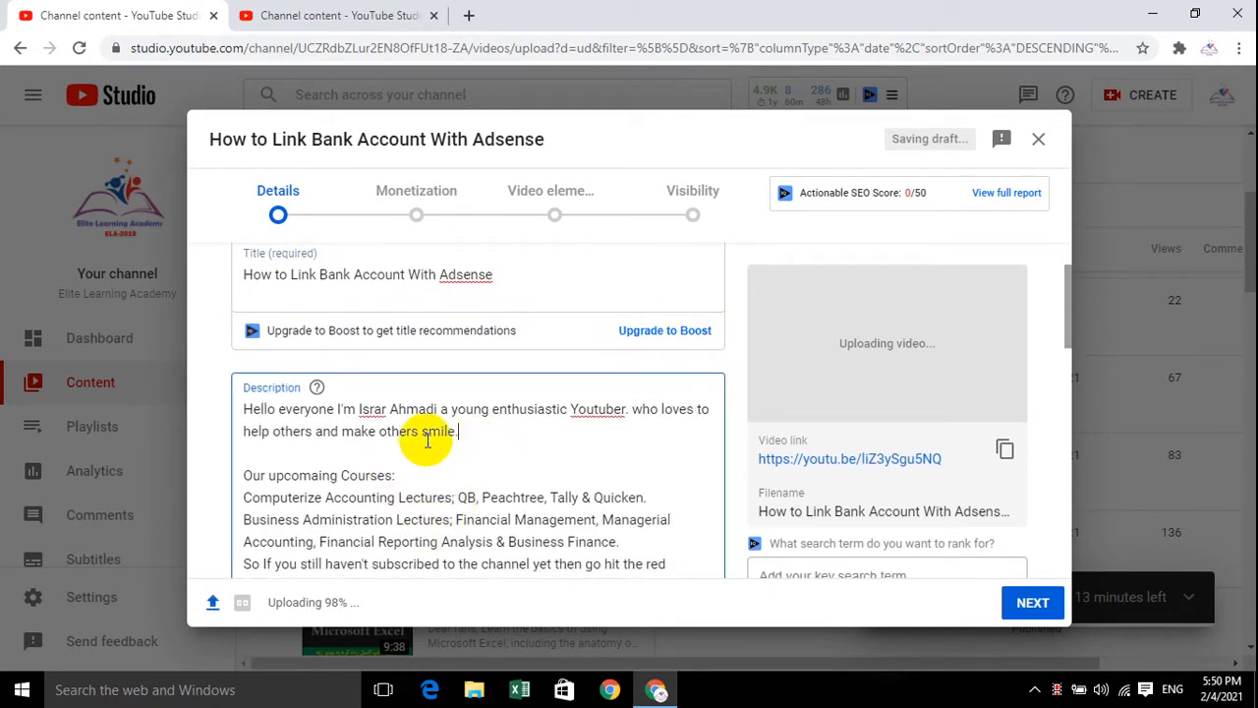
scroll(423, 432, down, 5)
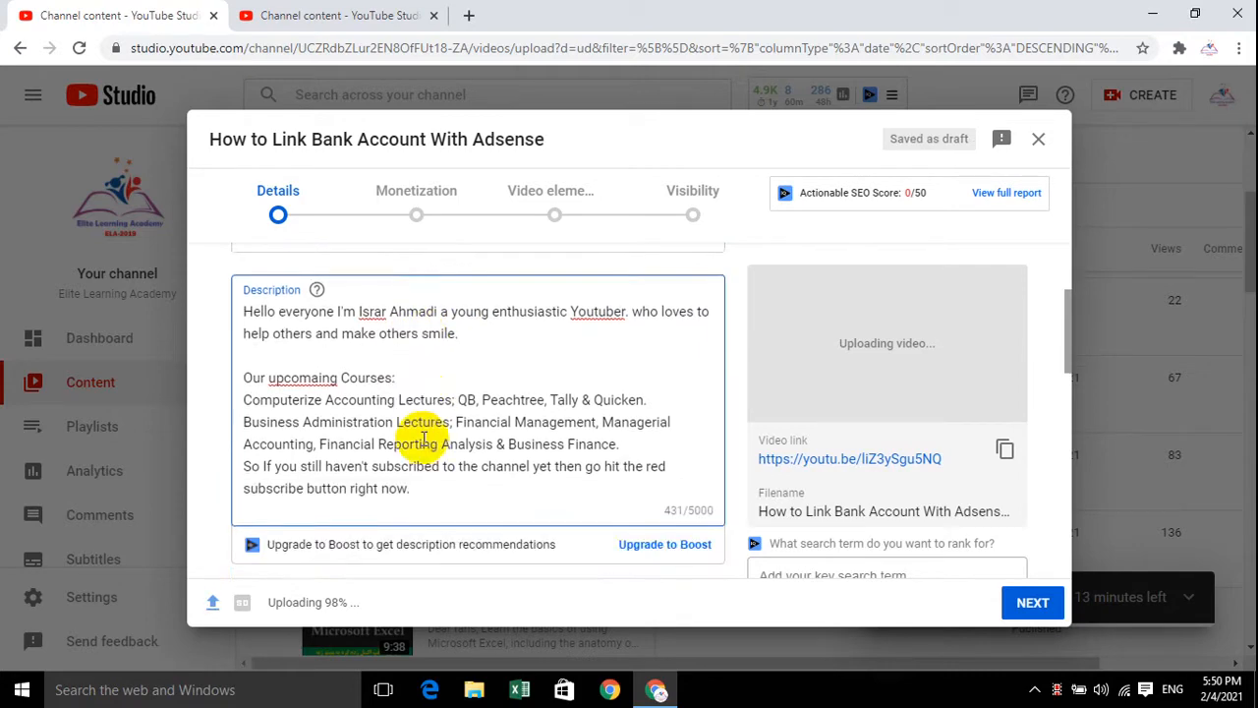
scroll(415, 383, up, 2)
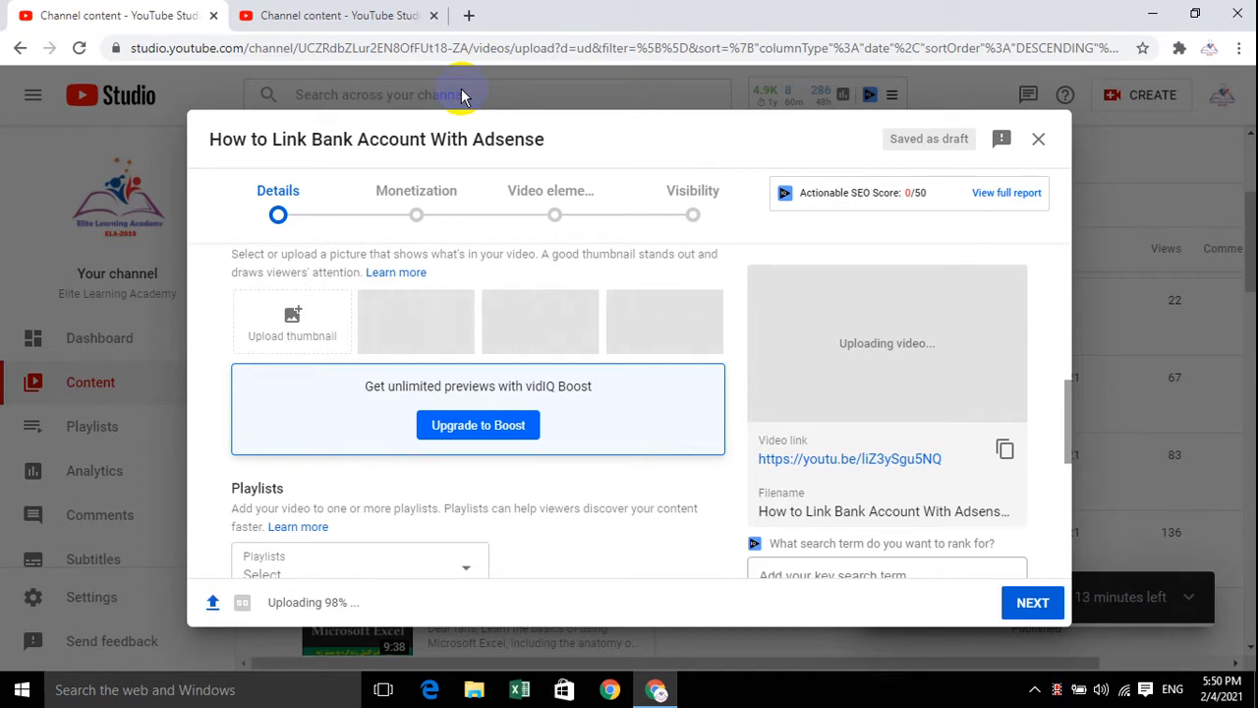
scroll(331, 348, up, 5)
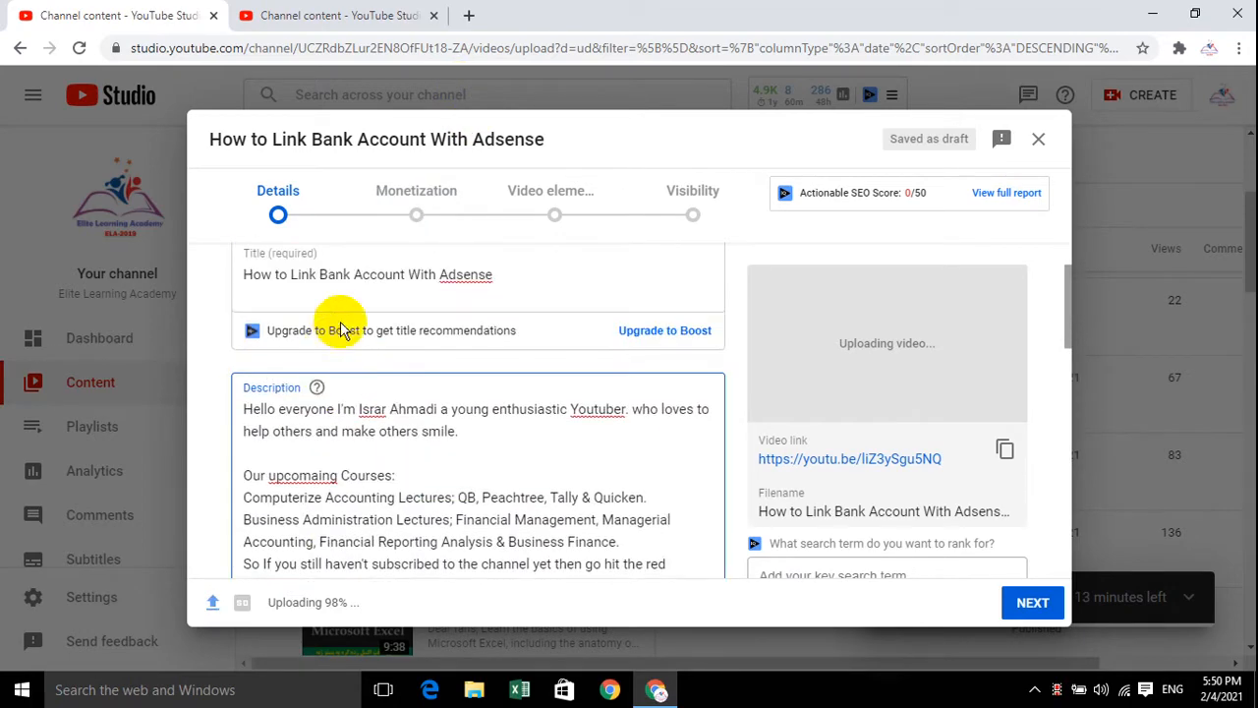
scroll(325, 393, down, 5)
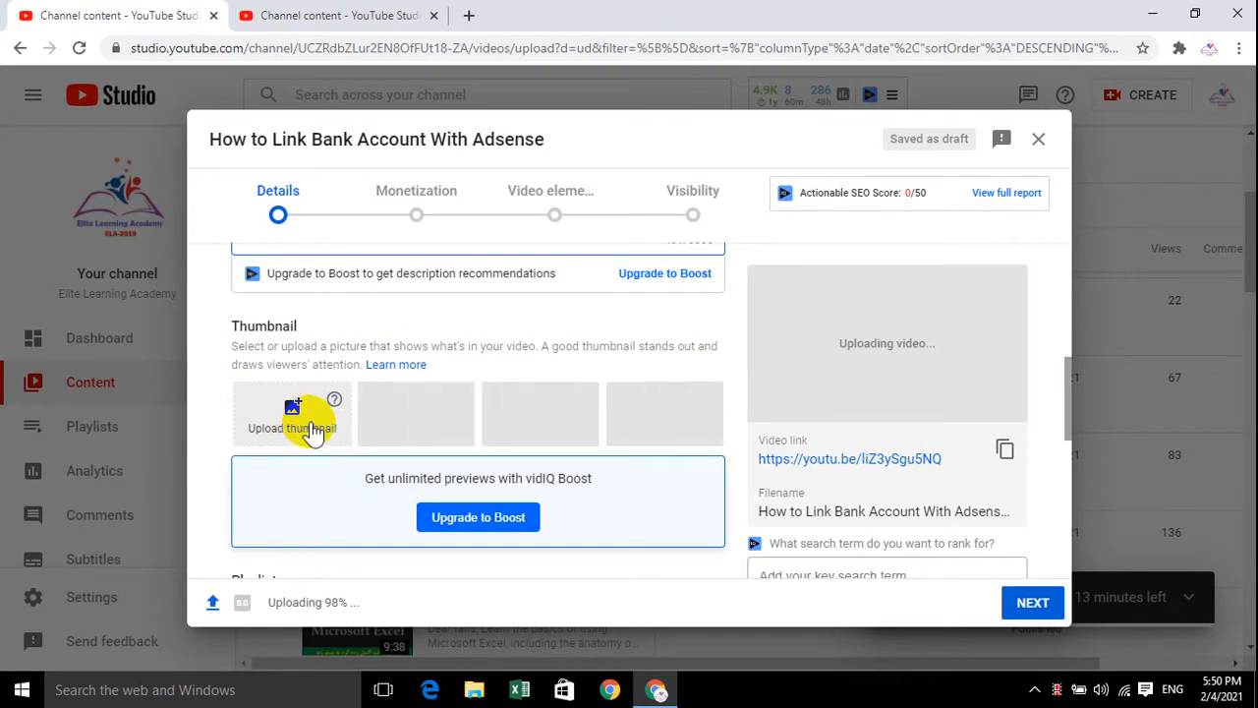
scroll(312, 432, down, 3)
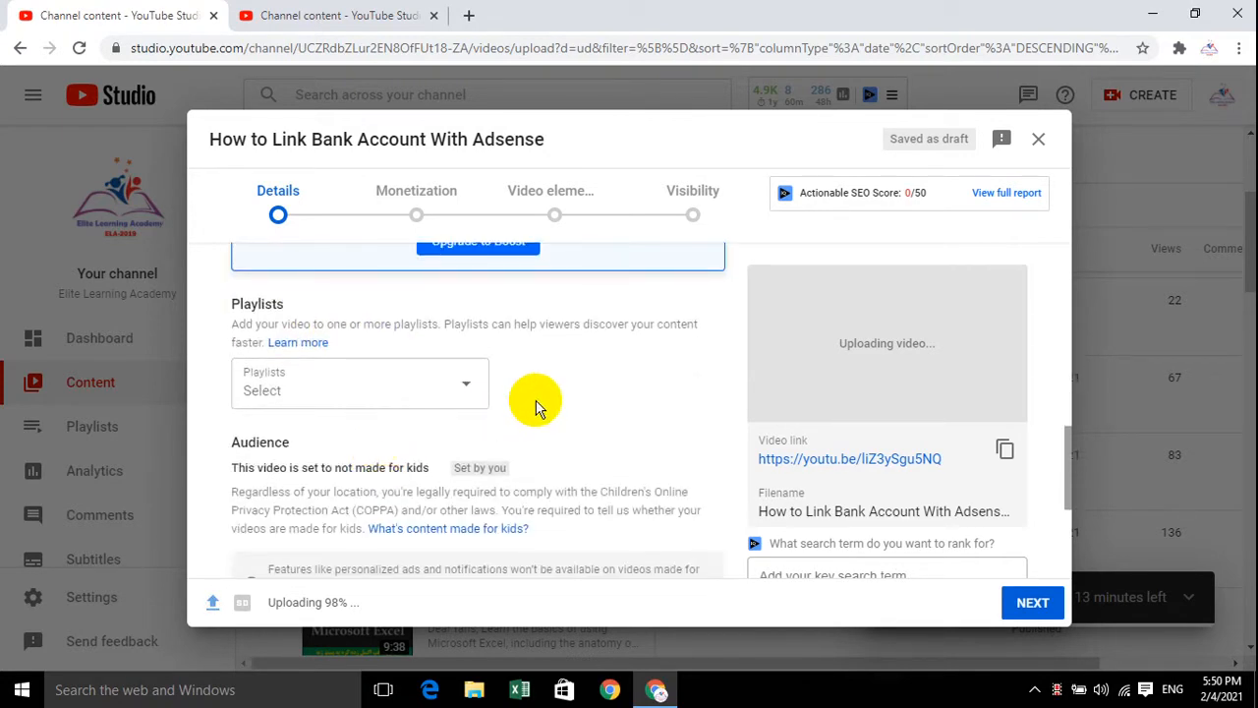
View the list of playlists the video can be added to, then close it
click(477, 396)
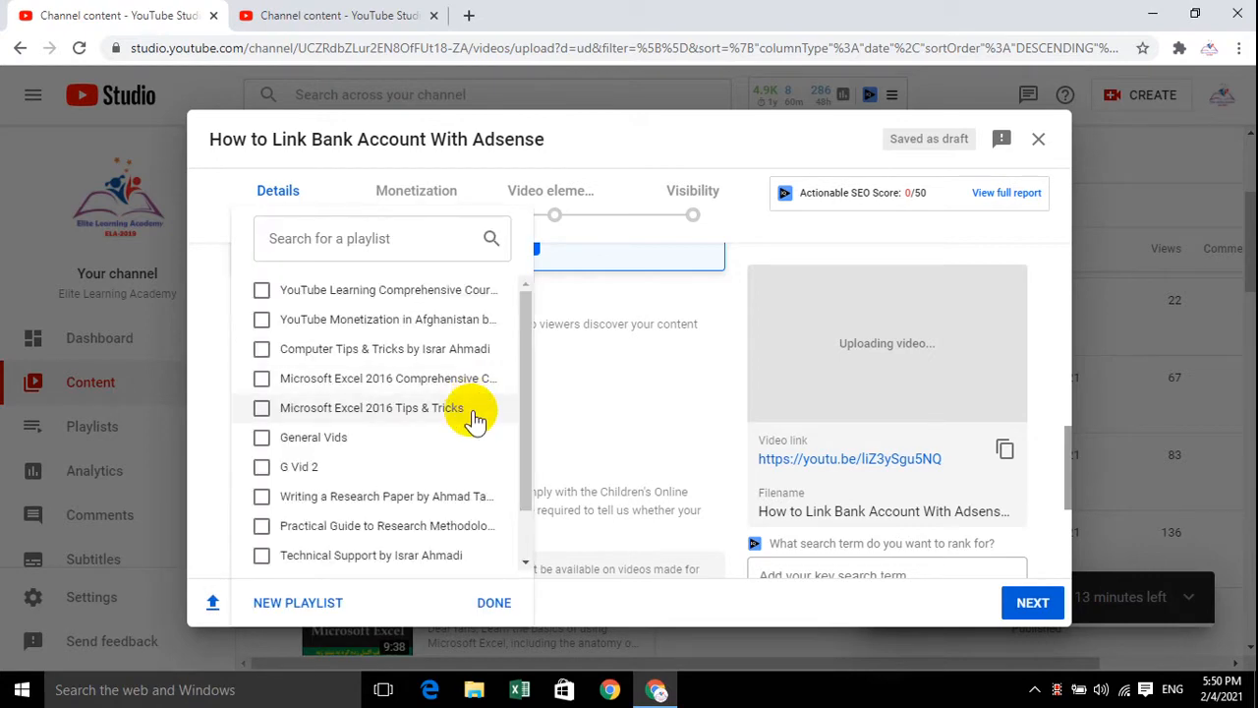
click(631, 383)
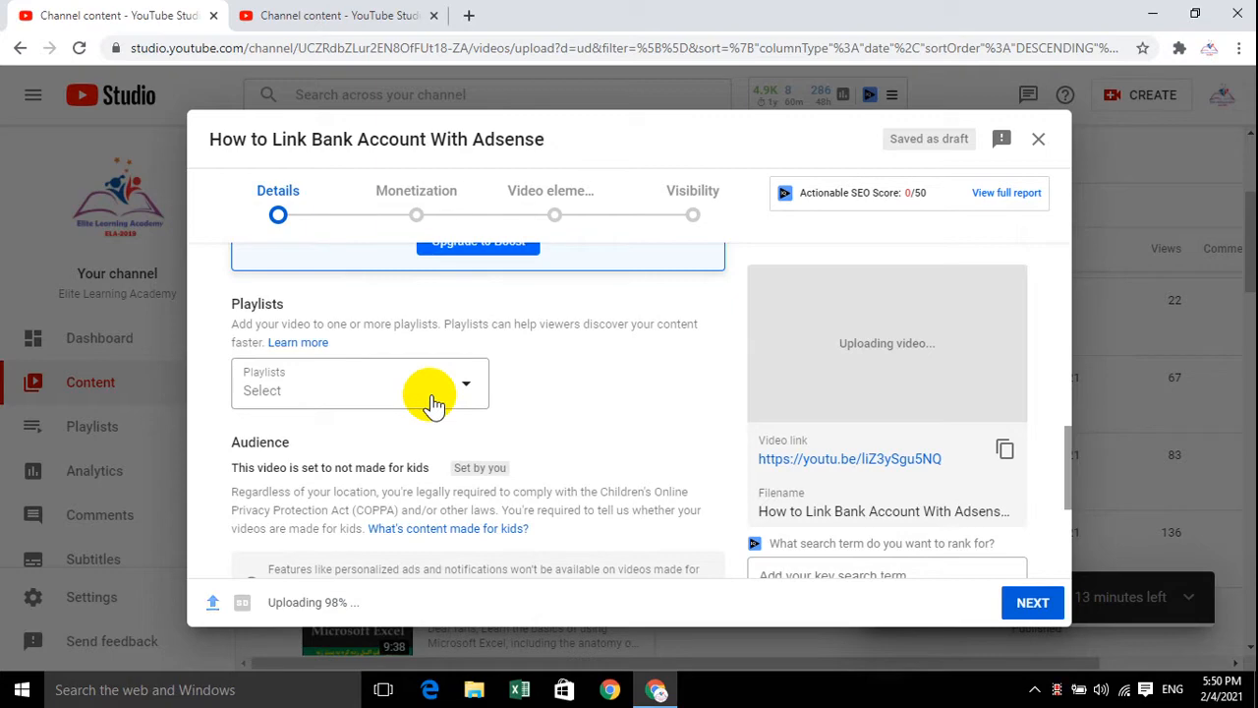
click(430, 397)
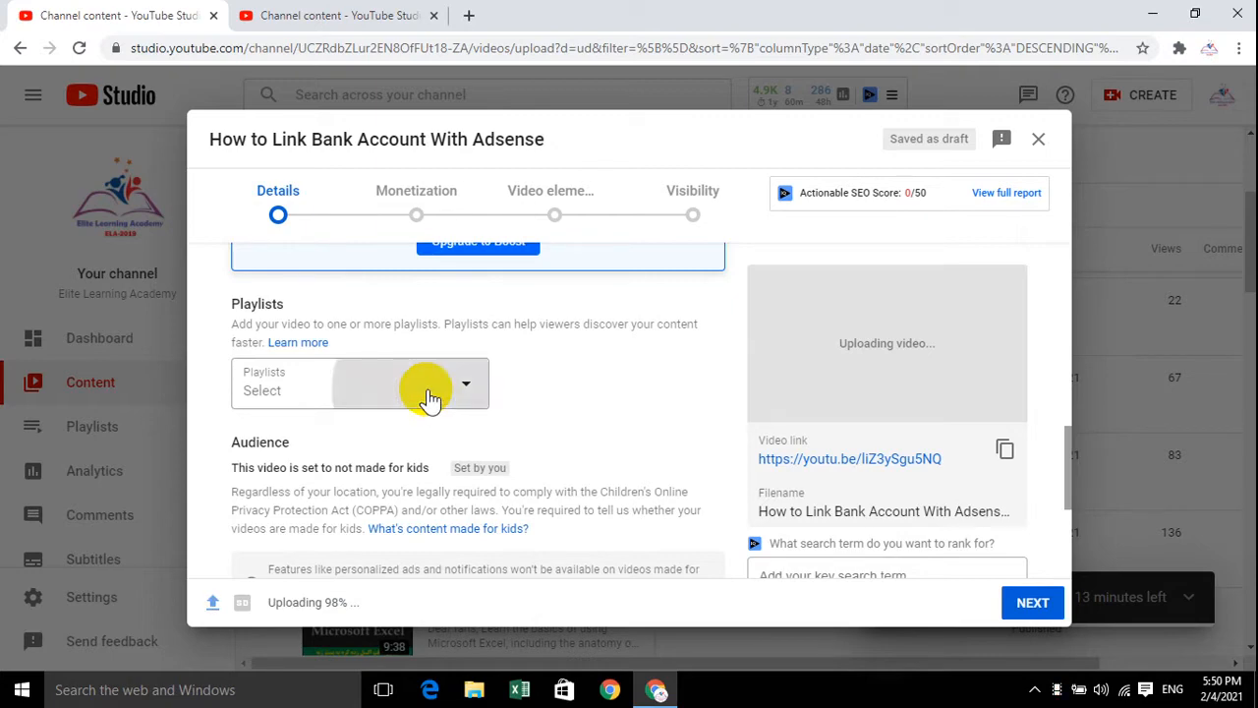
click(602, 402)
Show the additional detail options and add the tag "How to link bank account with adsense"
scroll(575, 402, down, 2)
scroll(540, 405, down, 1)
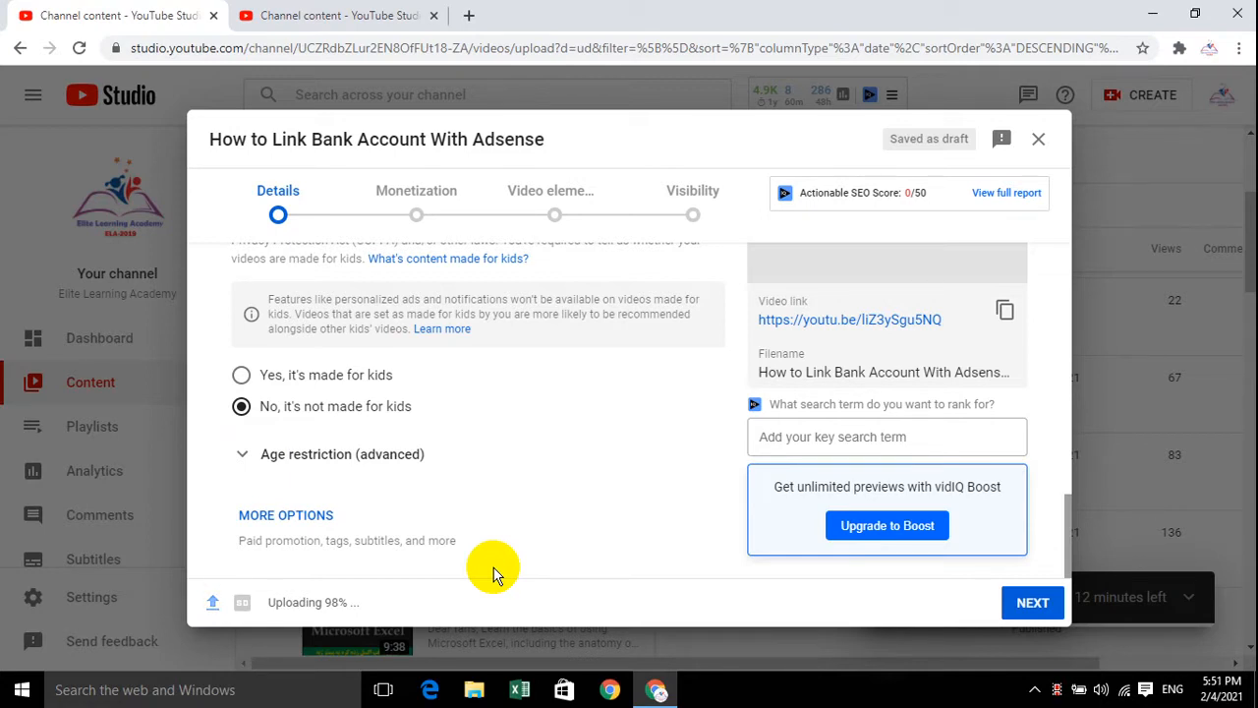
click(267, 516)
scroll(378, 501, down, 3)
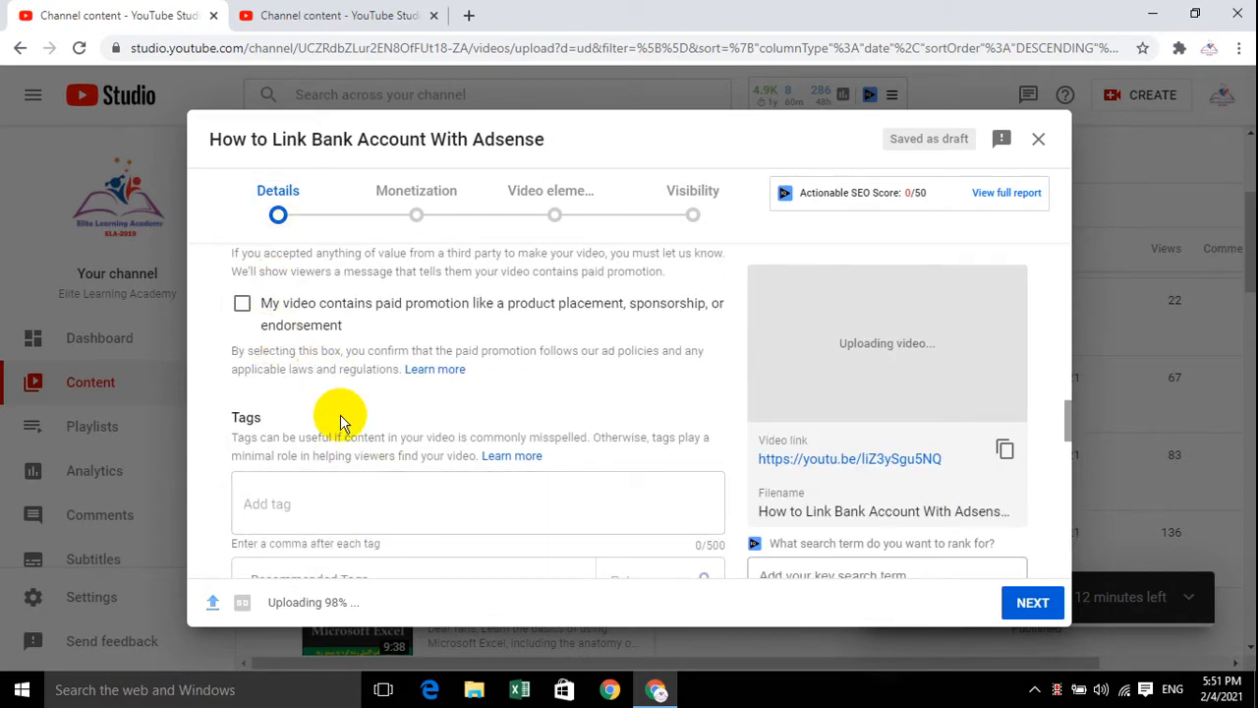
scroll(325, 443, down, 1)
click(284, 403)
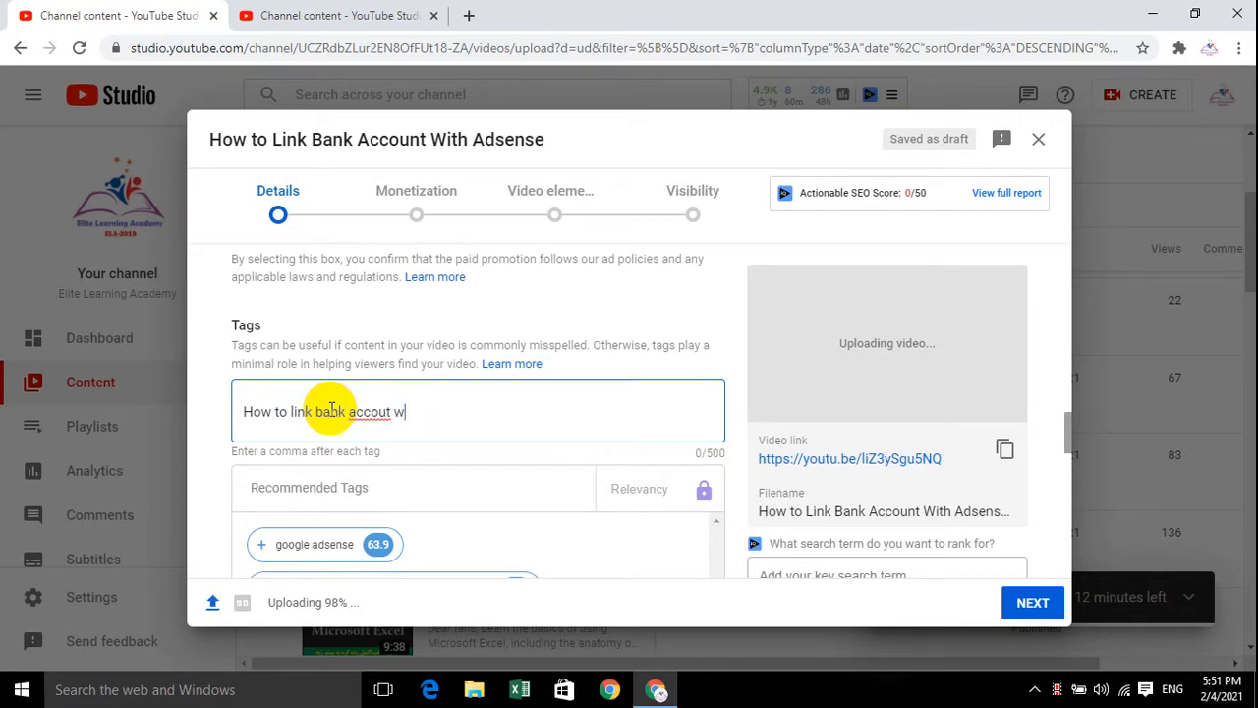
text(unt )
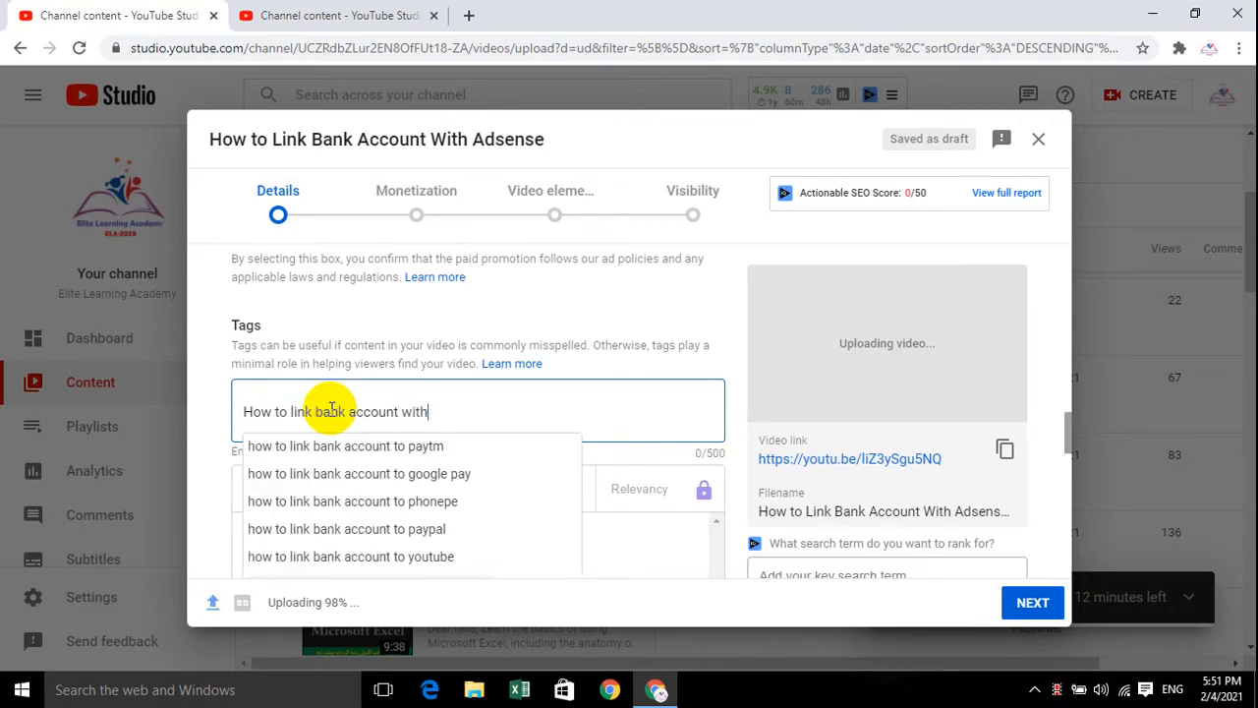
text(with adsense)
key(Return)
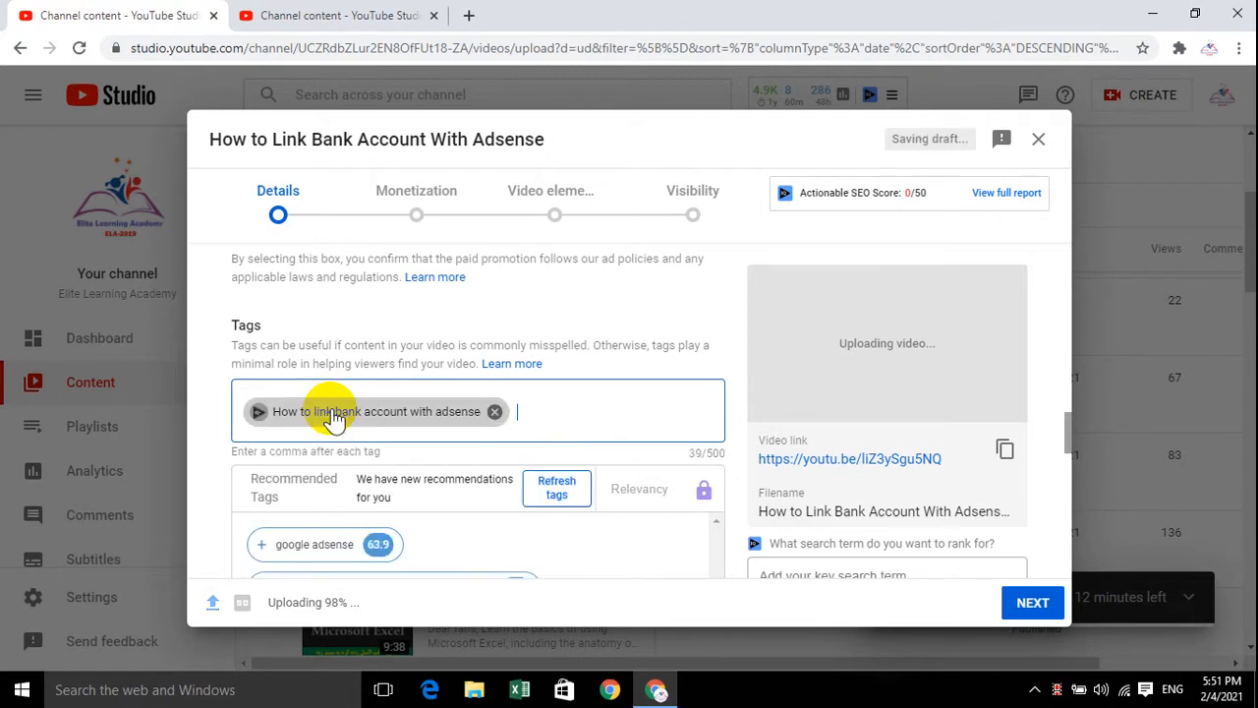
Add "what is adsense" as a second video tag
text(what )
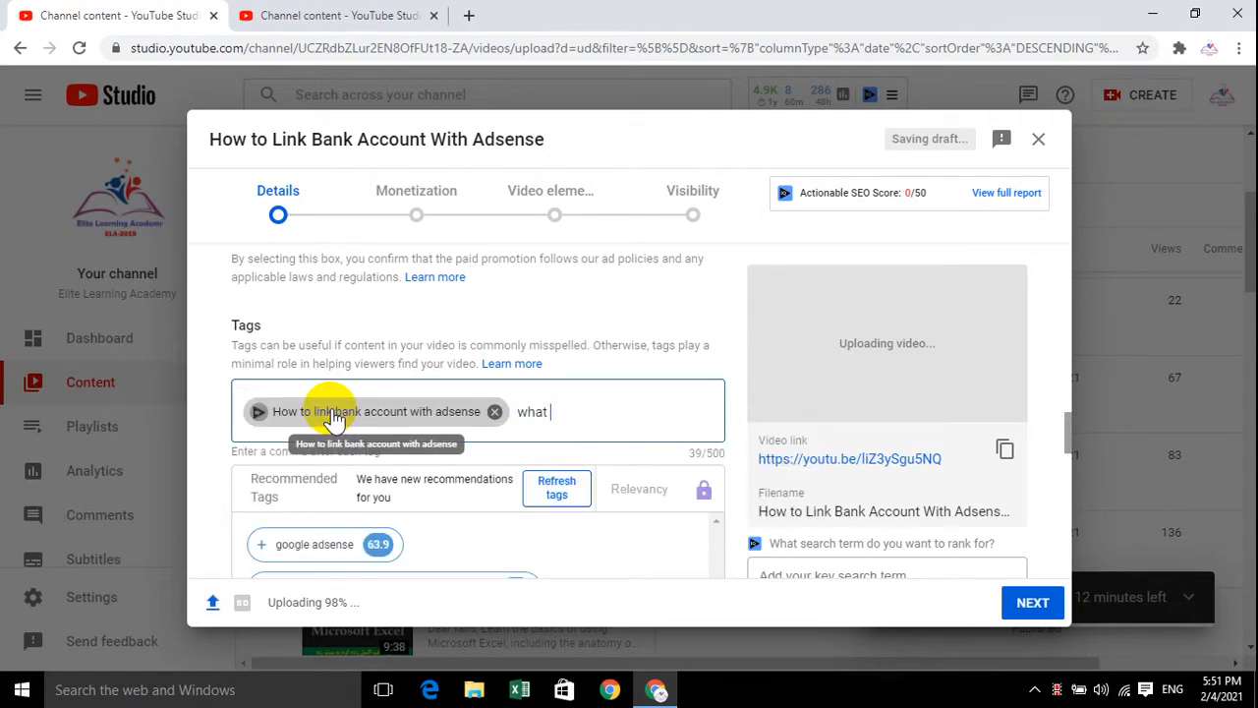
text(is adsense)
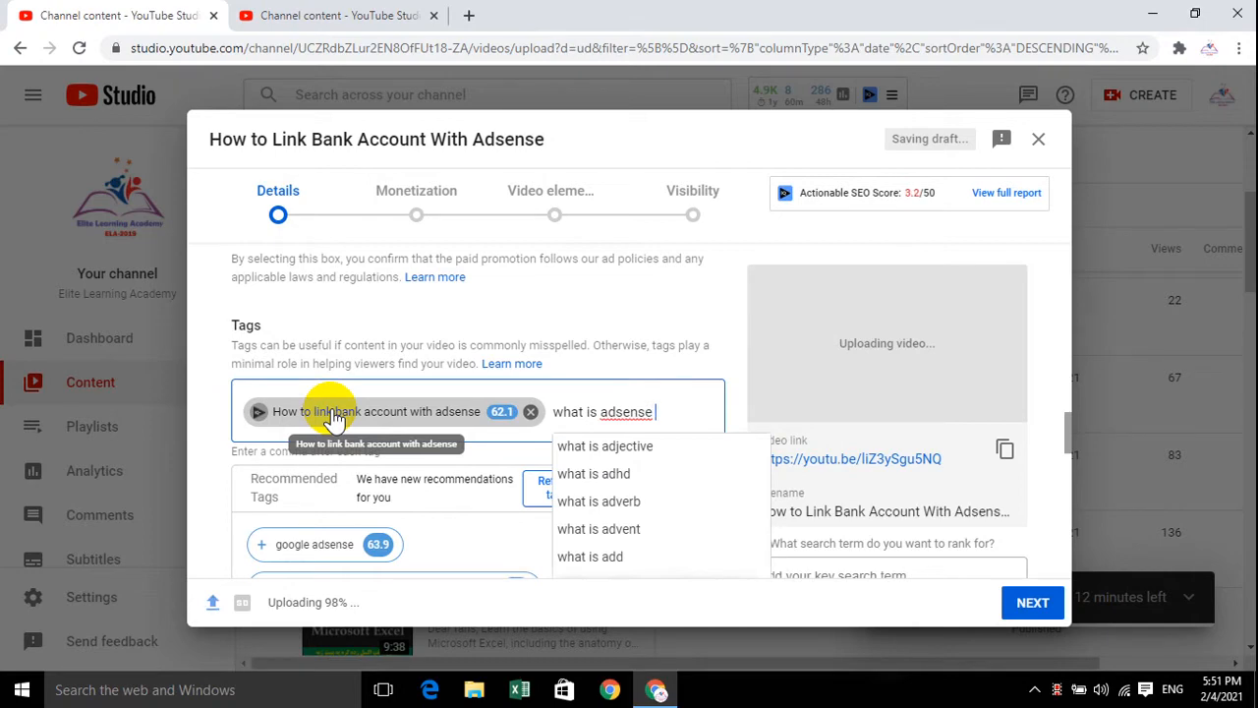
text( ,)
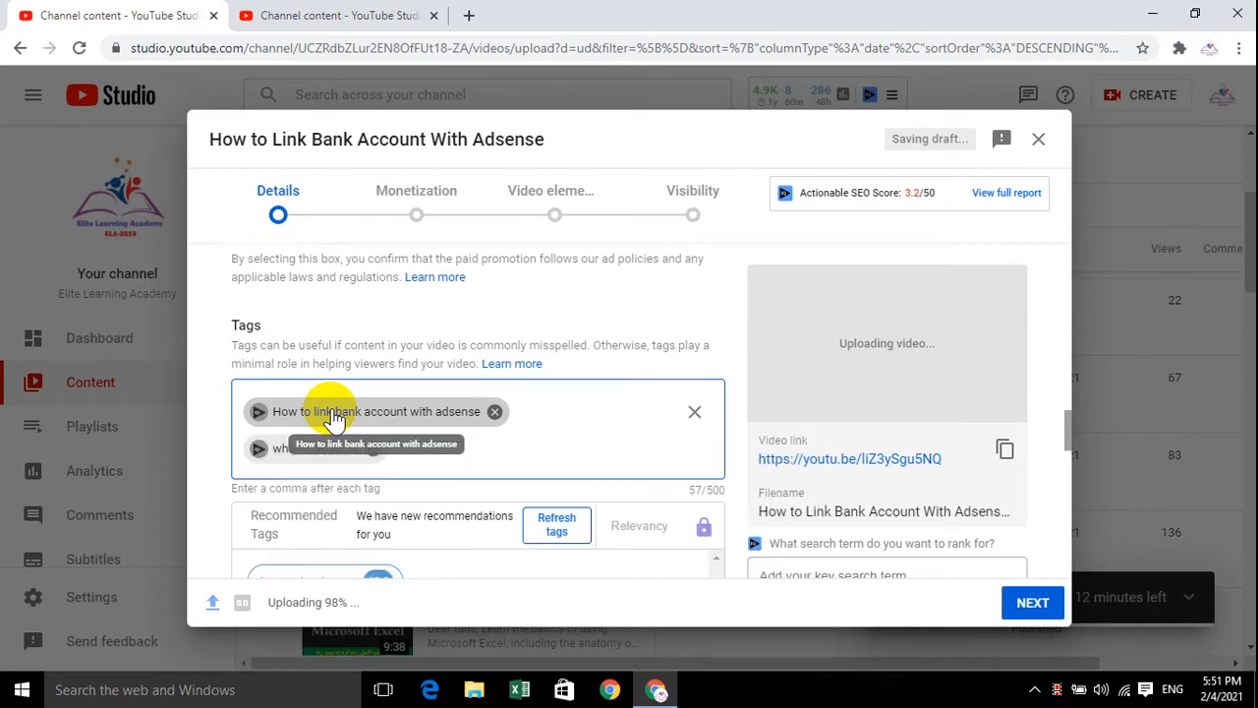
Review the recommended tags and the available caption certification options for the video
scroll(472, 433, down, 2)
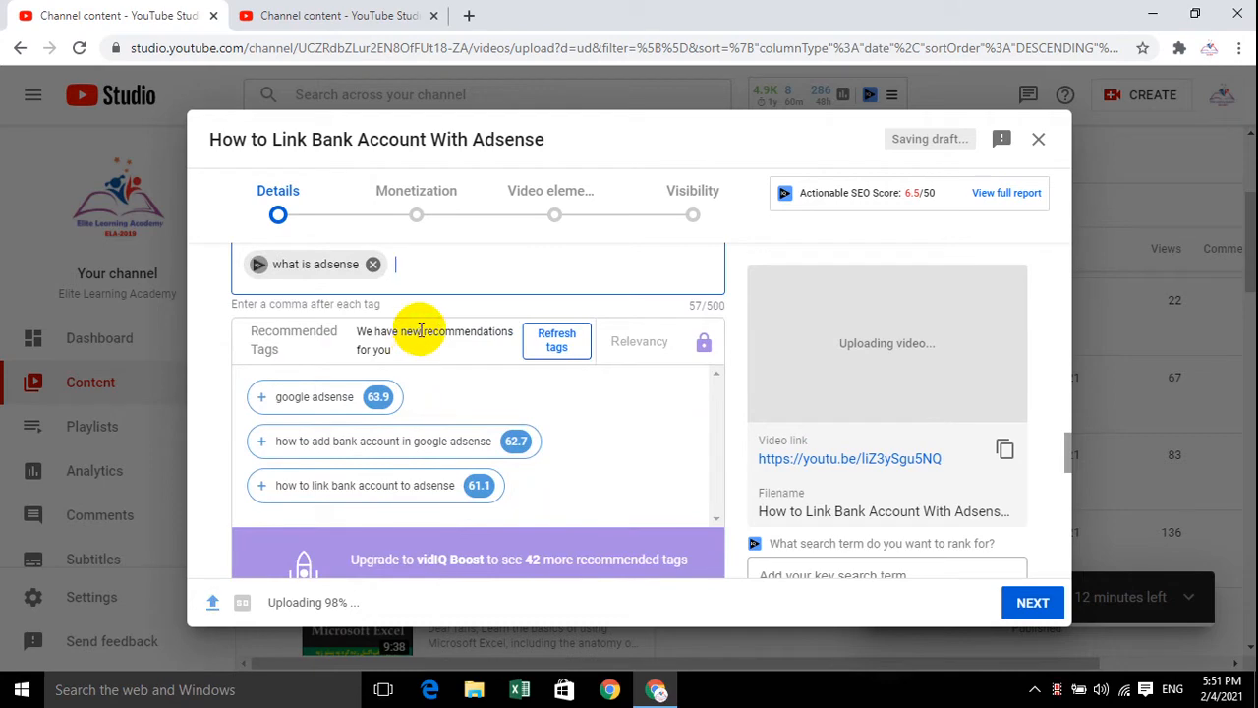
mouse_move(258, 403)
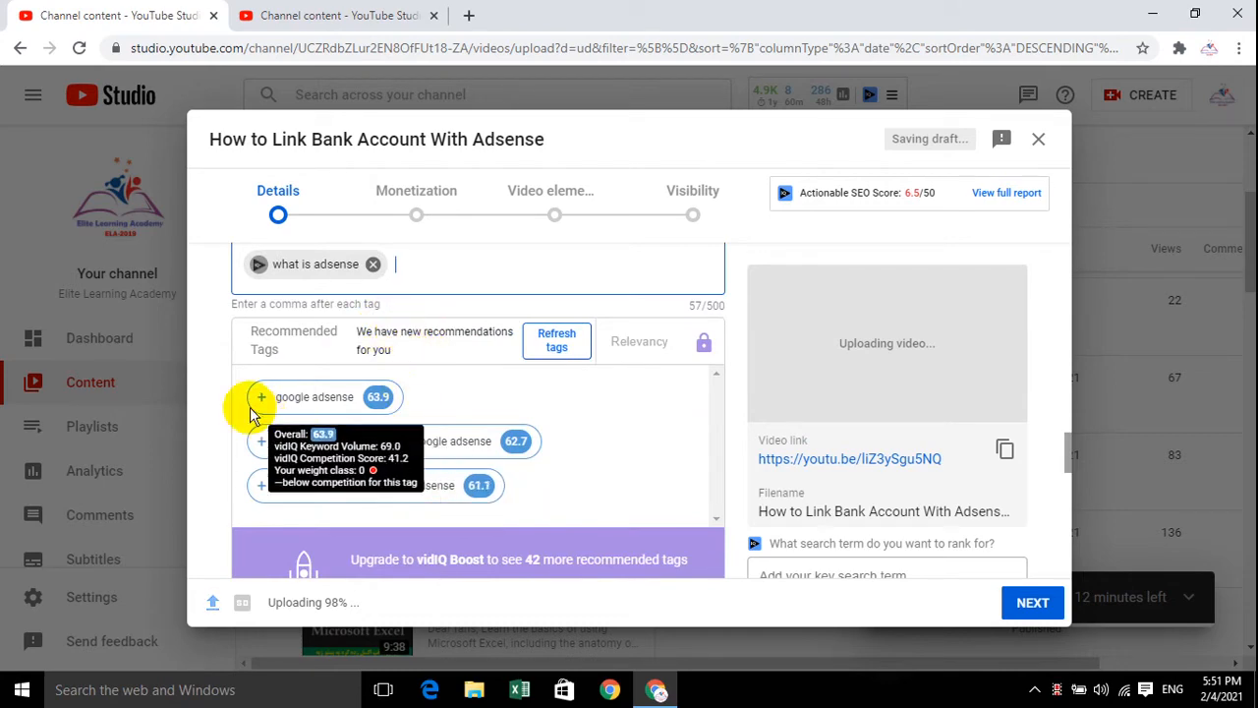
scroll(403, 429, down, 2)
scroll(449, 349, up, 3)
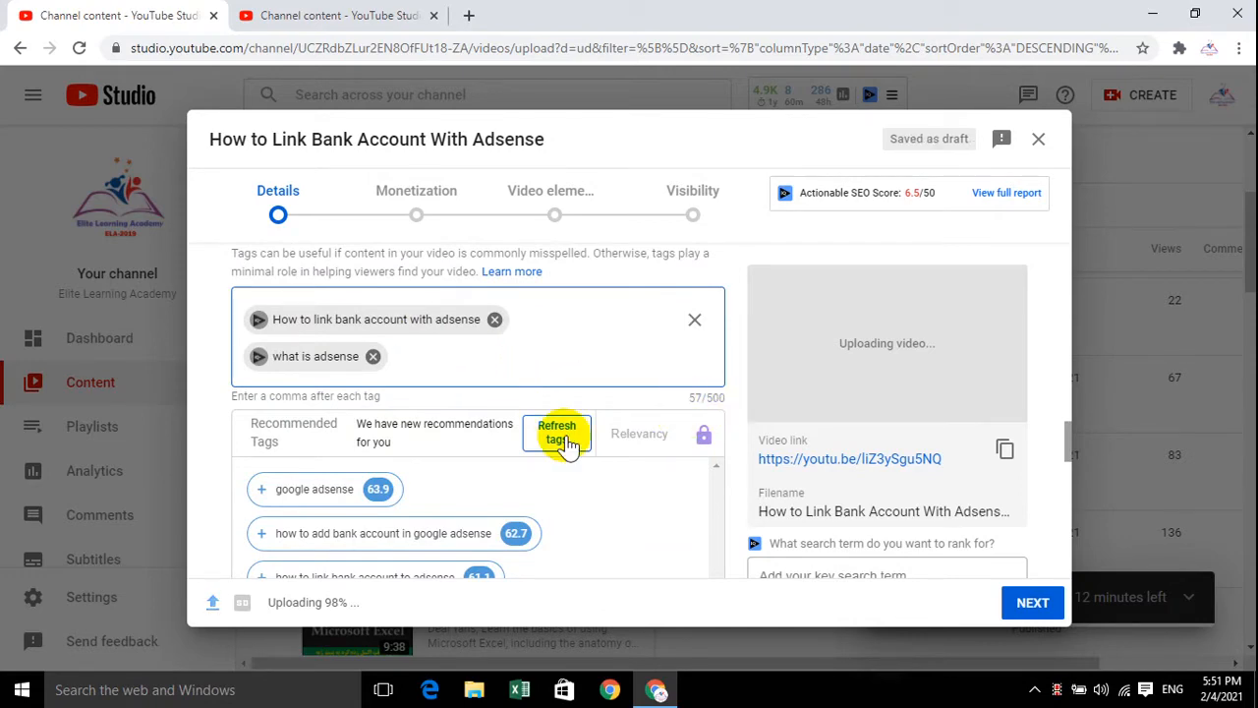
scroll(561, 438, down, 5)
scroll(566, 440, down, 1)
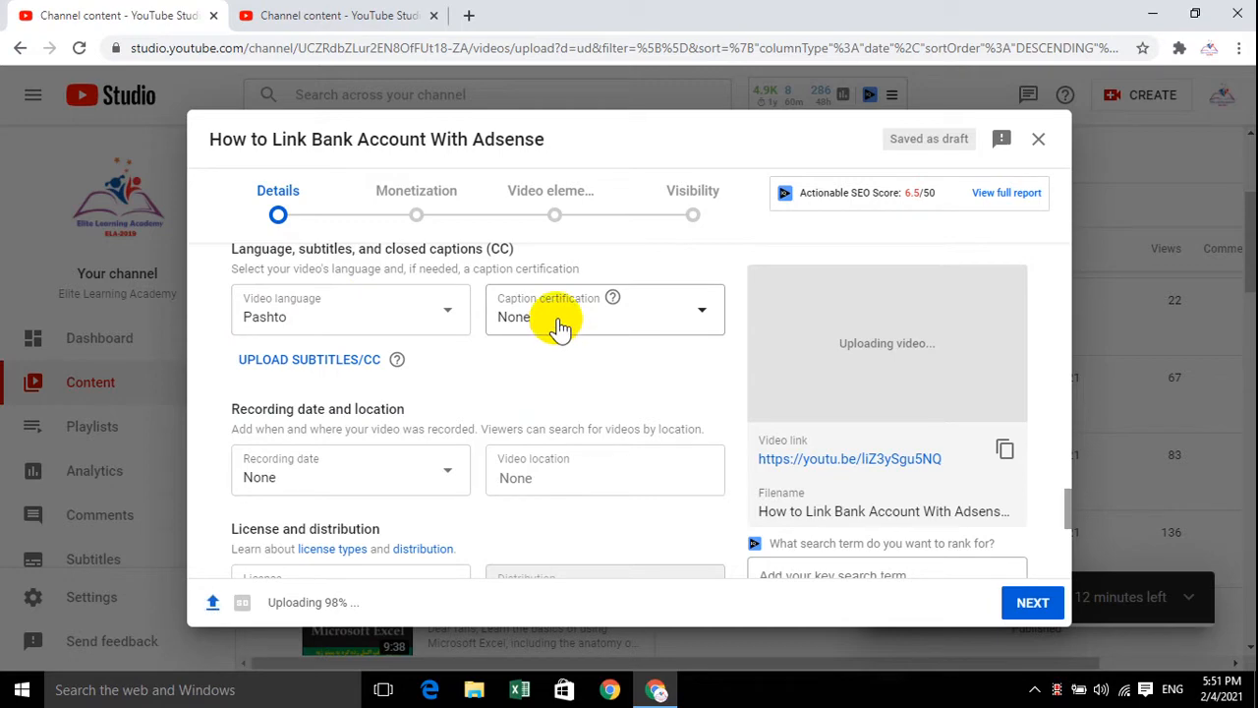
click(609, 323)
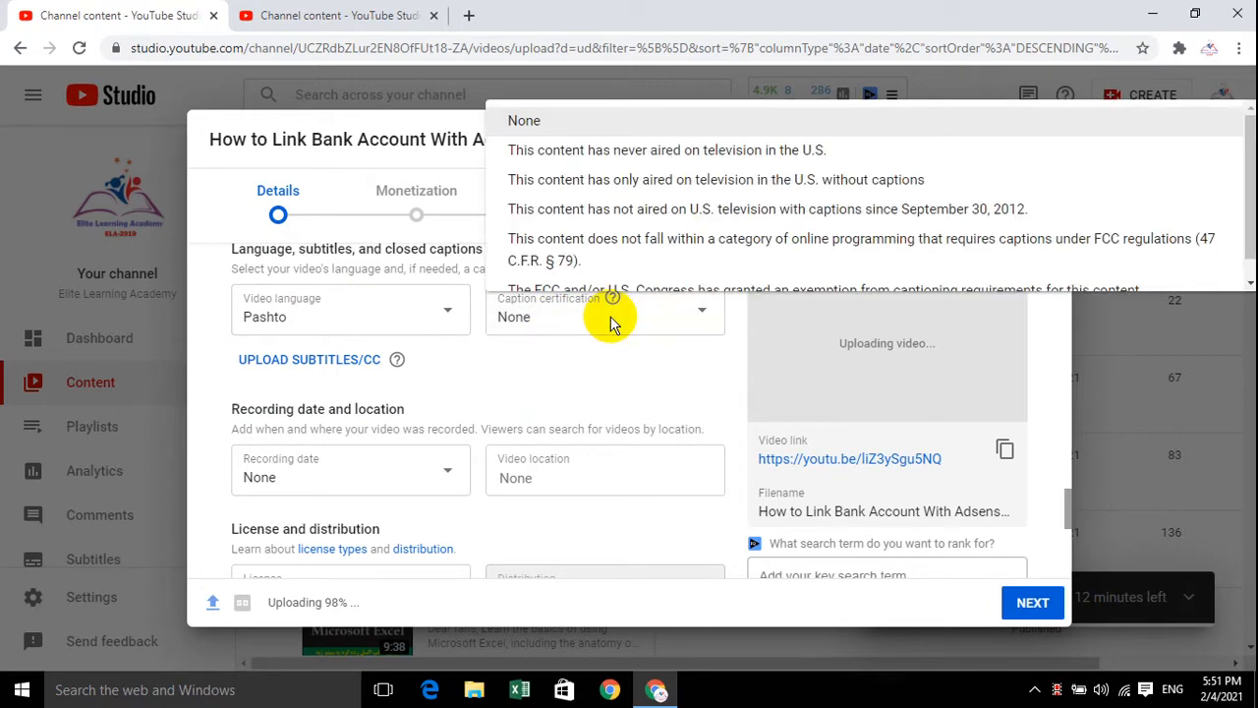
click(621, 391)
scroll(589, 383, down, 2)
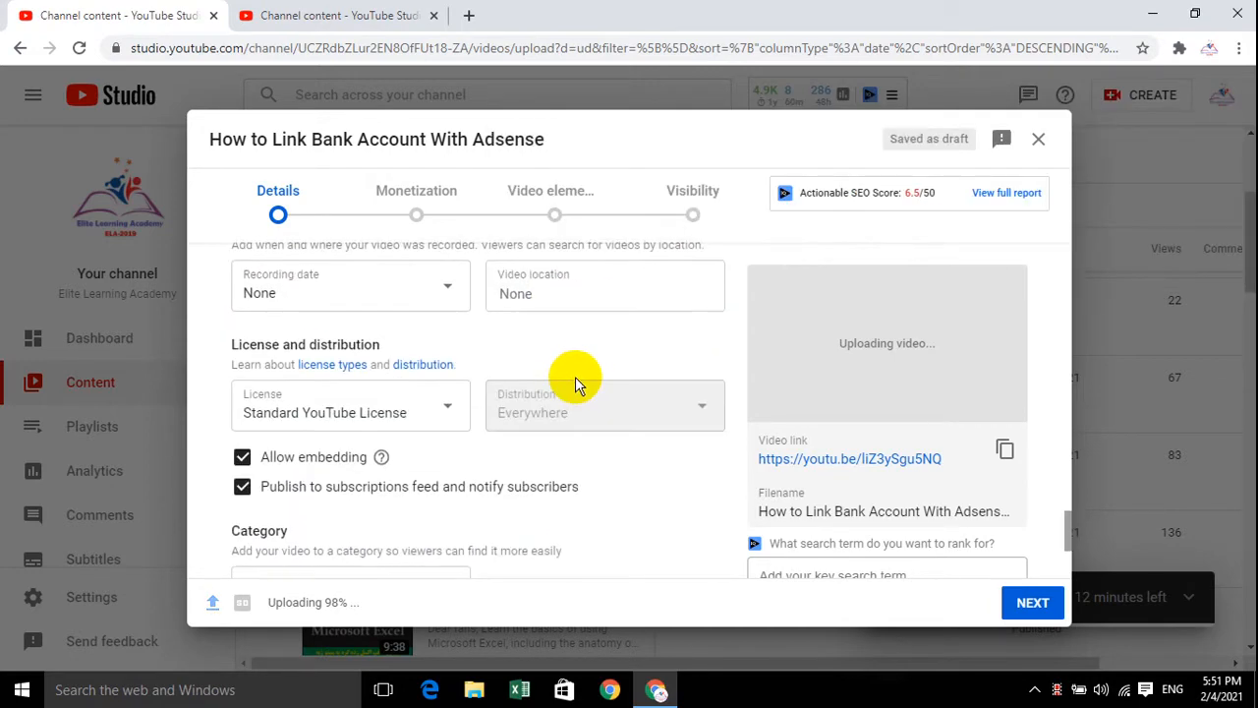
scroll(575, 375, up, 2)
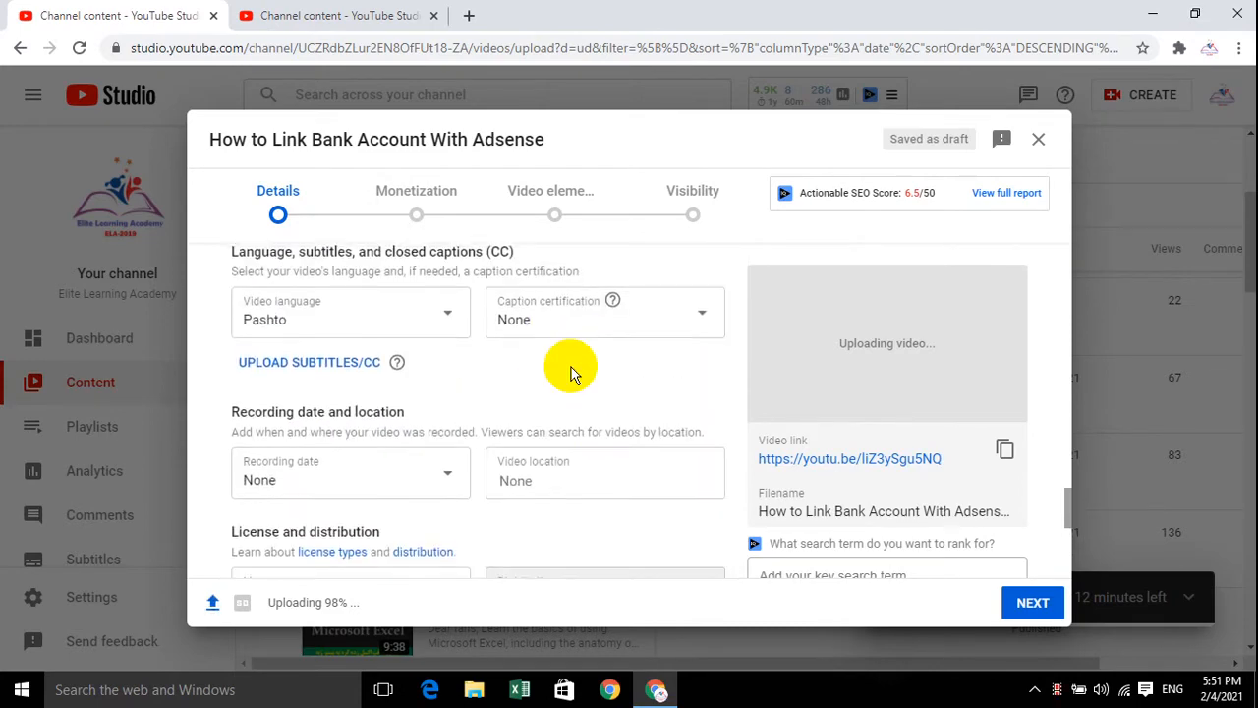
scroll(573, 373, up, 1)
scroll(551, 426, down, 2)
Search the video location for "Afgh" and set it to Afghanistan
click(554, 381)
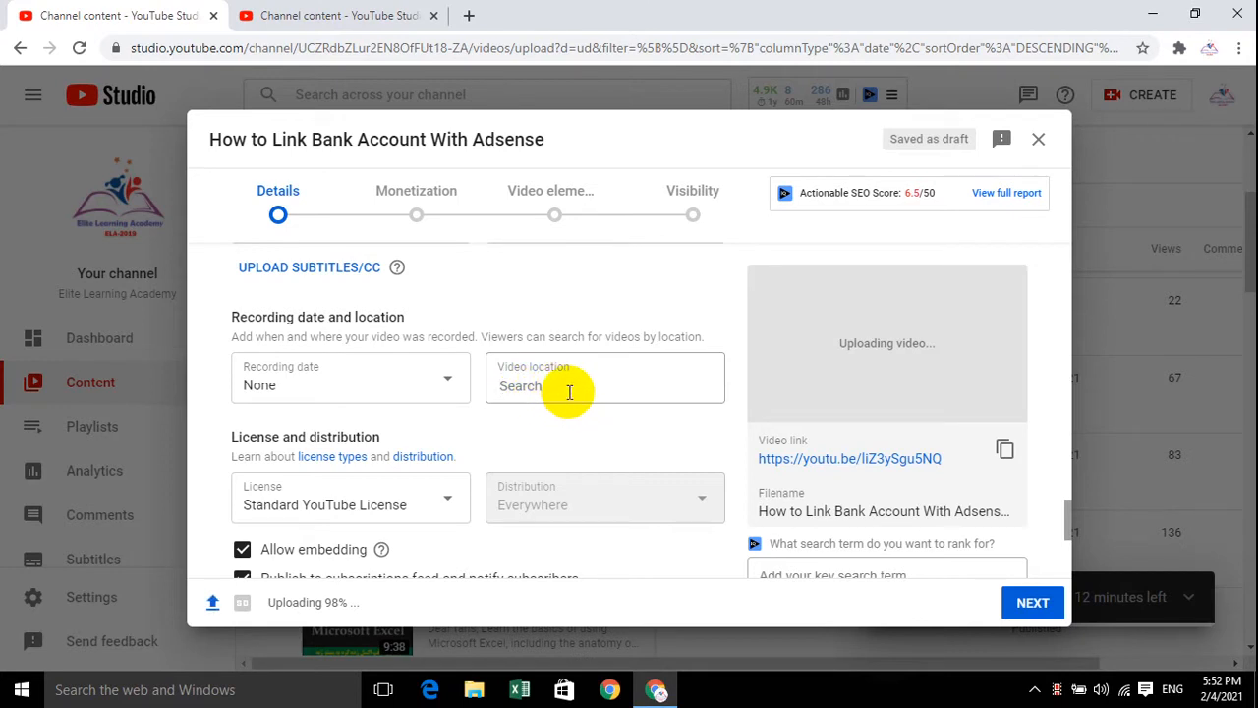
click(562, 390)
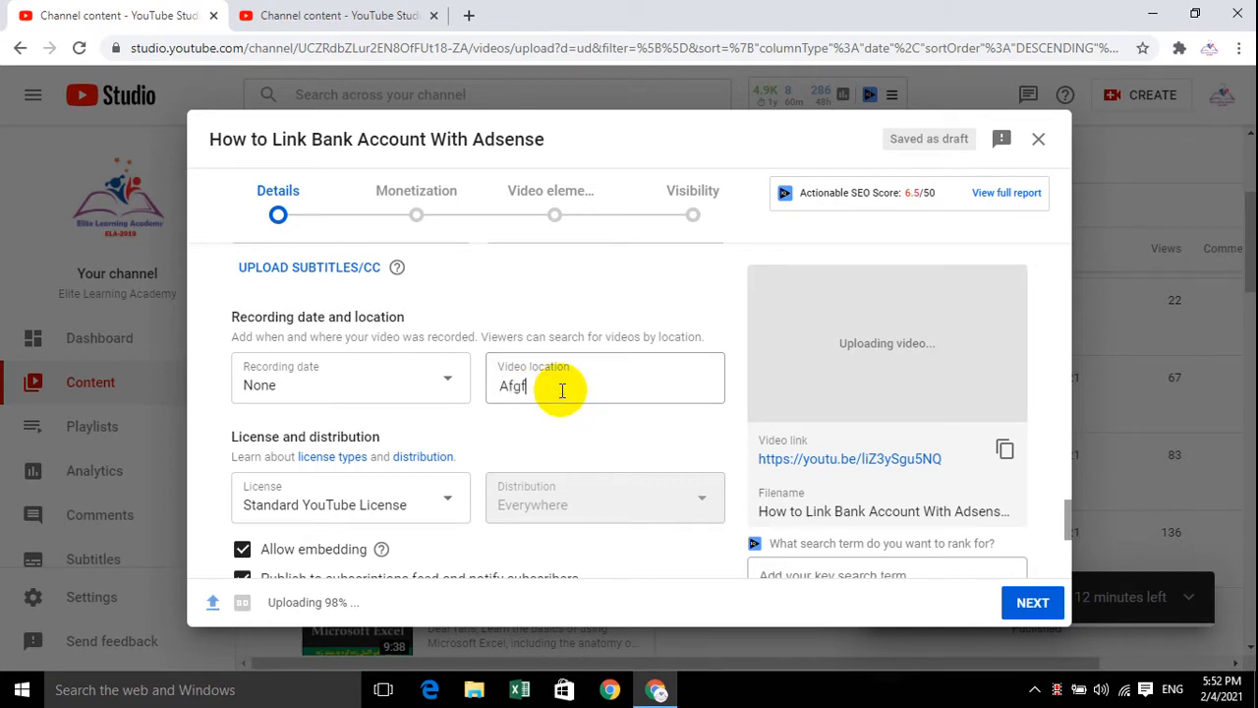
key(BackSpace)
text(h)
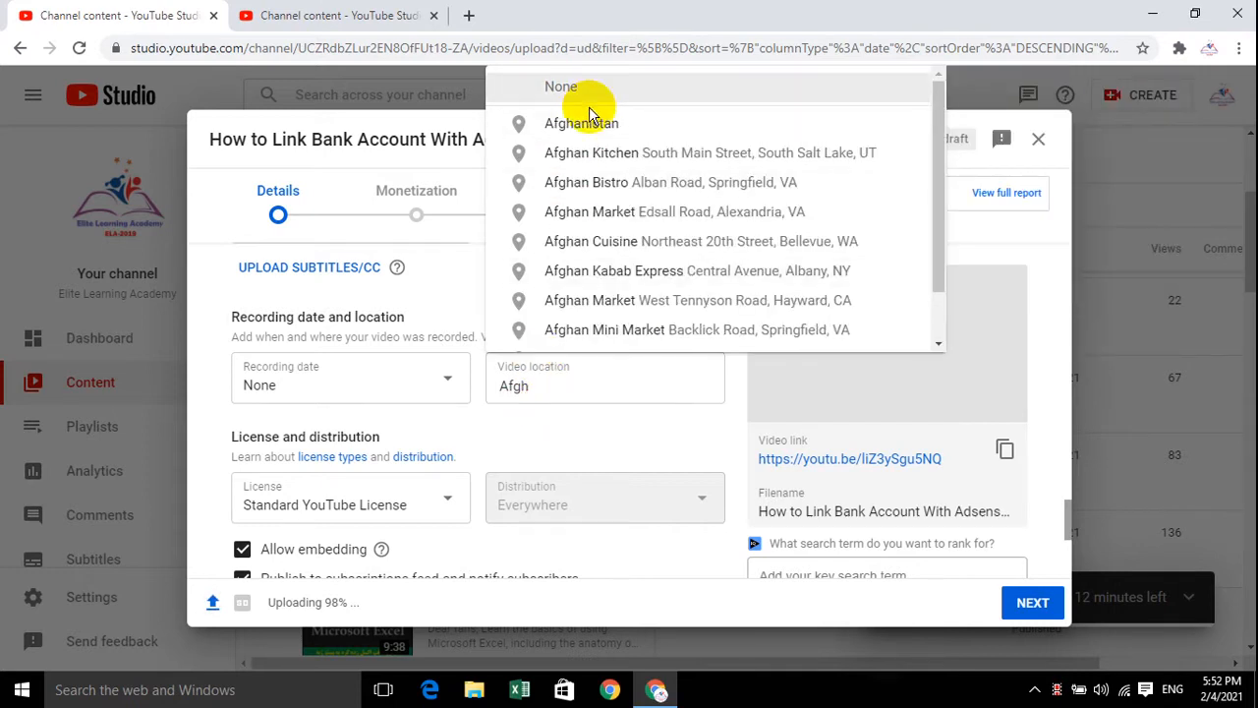
click(595, 136)
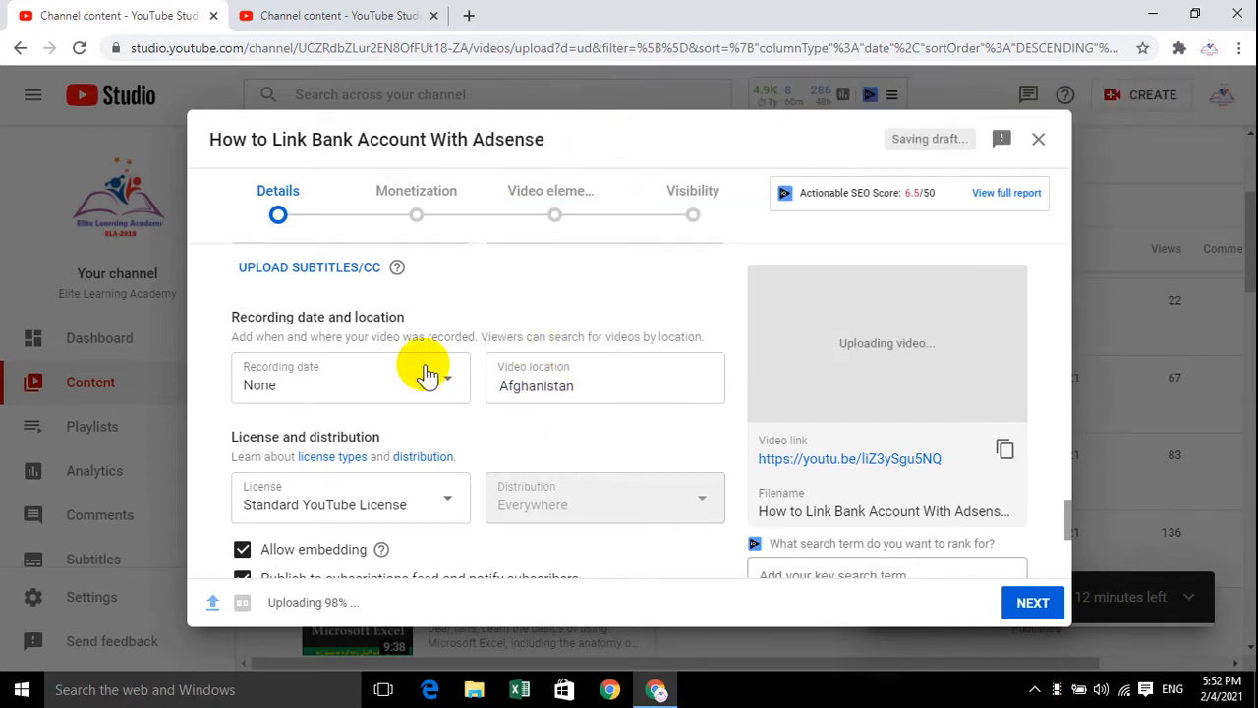
Set the recording date to Feb 4, 2021 and continue to the monetization stage of the upload
click(315, 391)
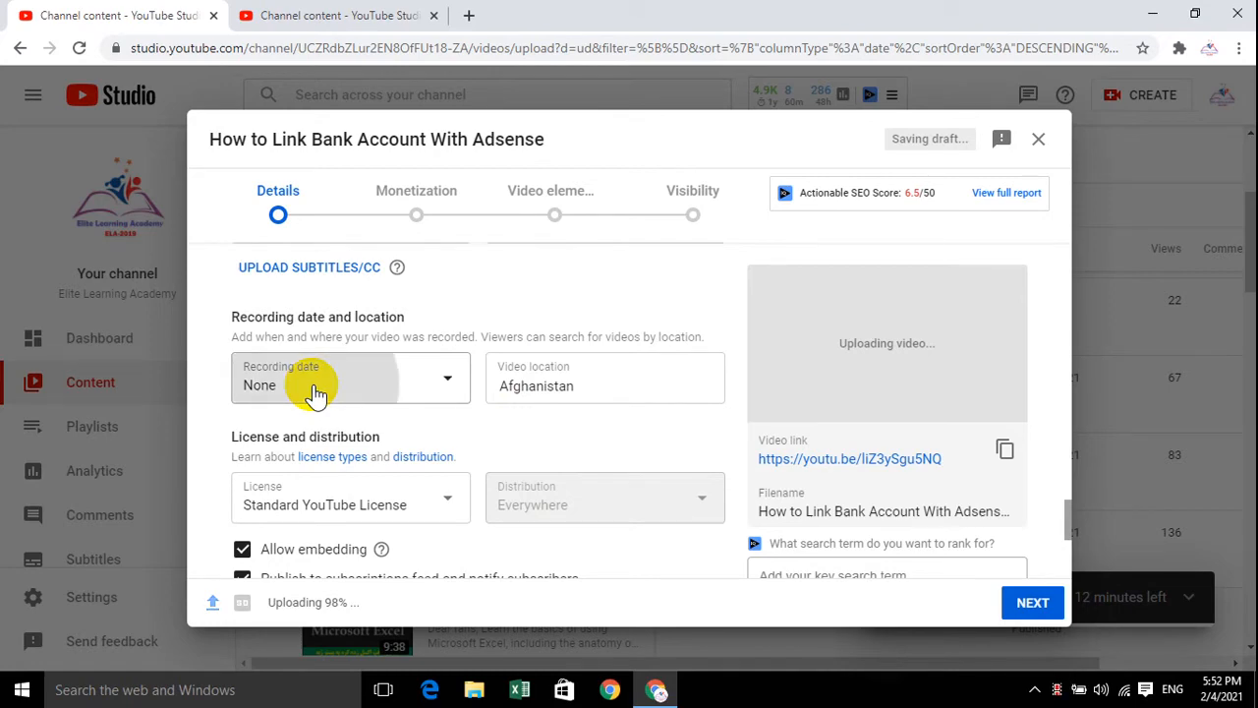
click(391, 250)
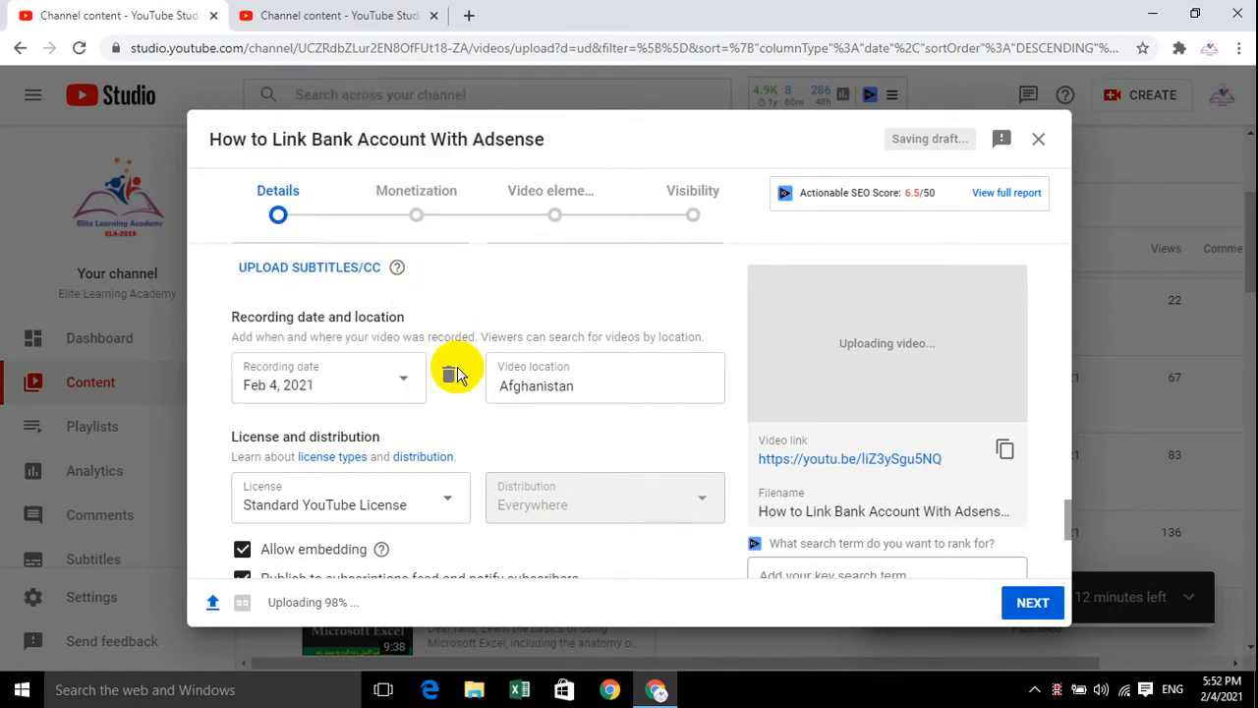
scroll(482, 442, down, 3)
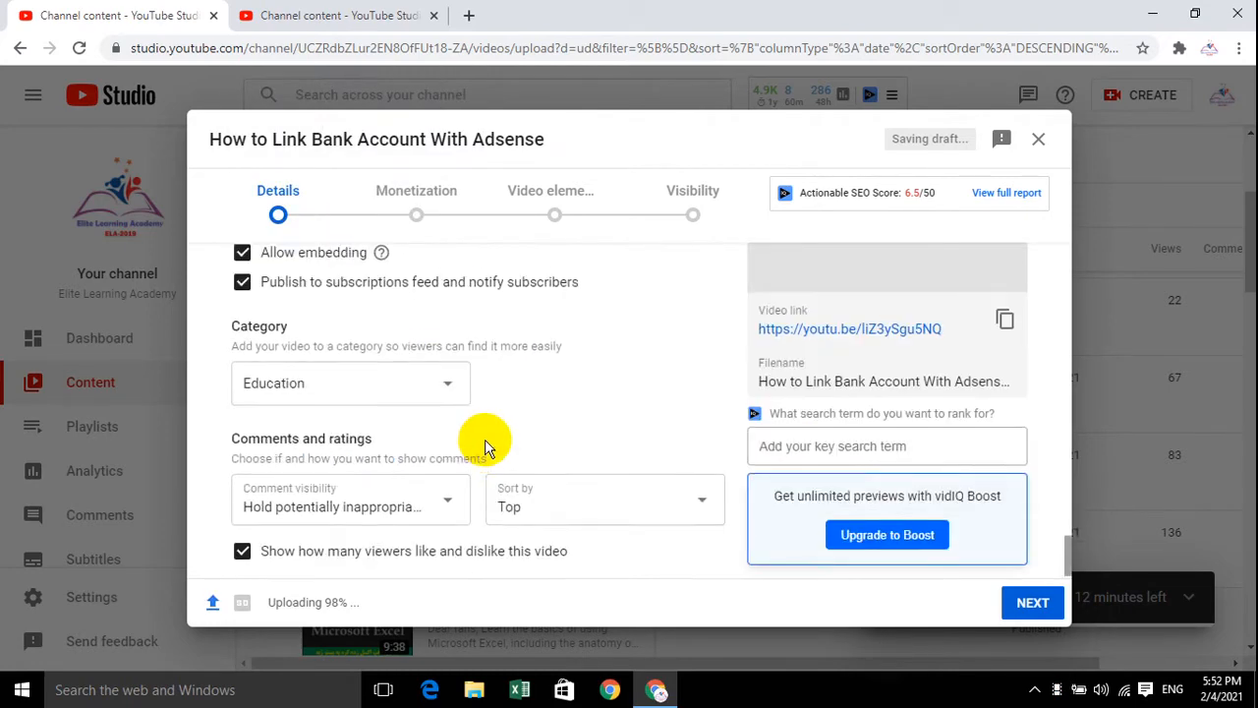
click(1034, 603)
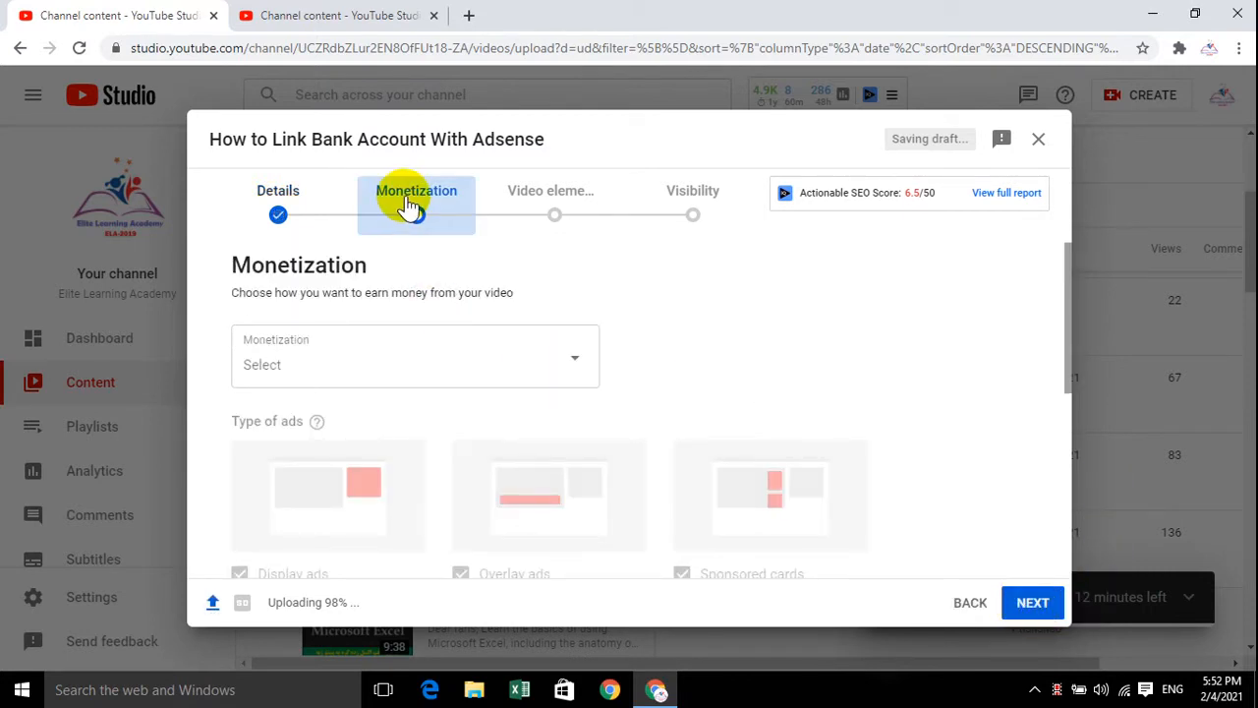
Set the video's monetization to On and confirm the choice
scroll(449, 415, down, 4)
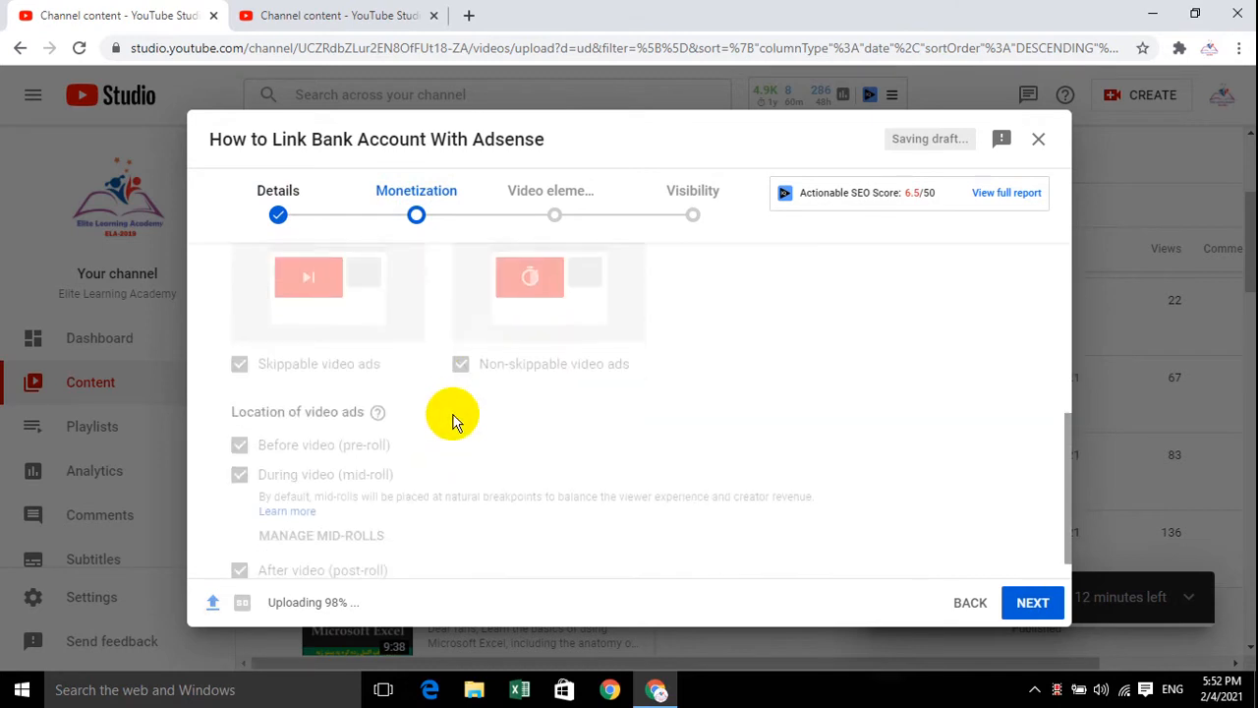
scroll(452, 421, down, 1)
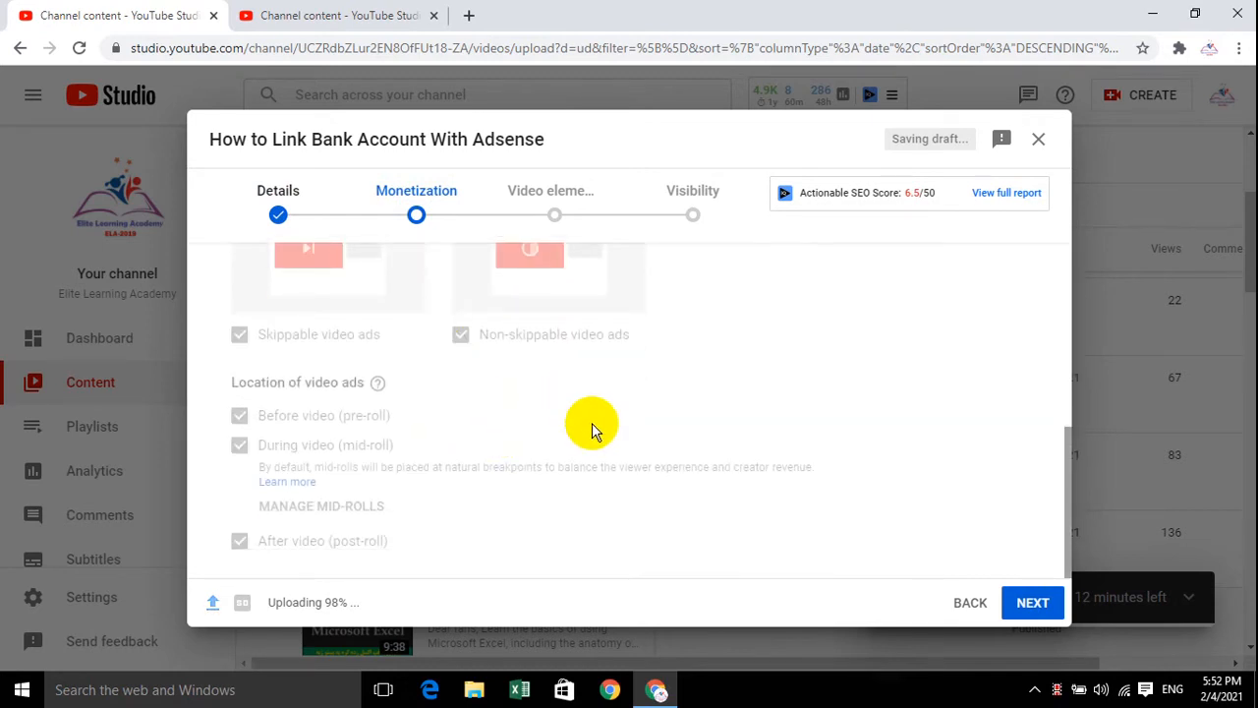
scroll(580, 432, up, 4)
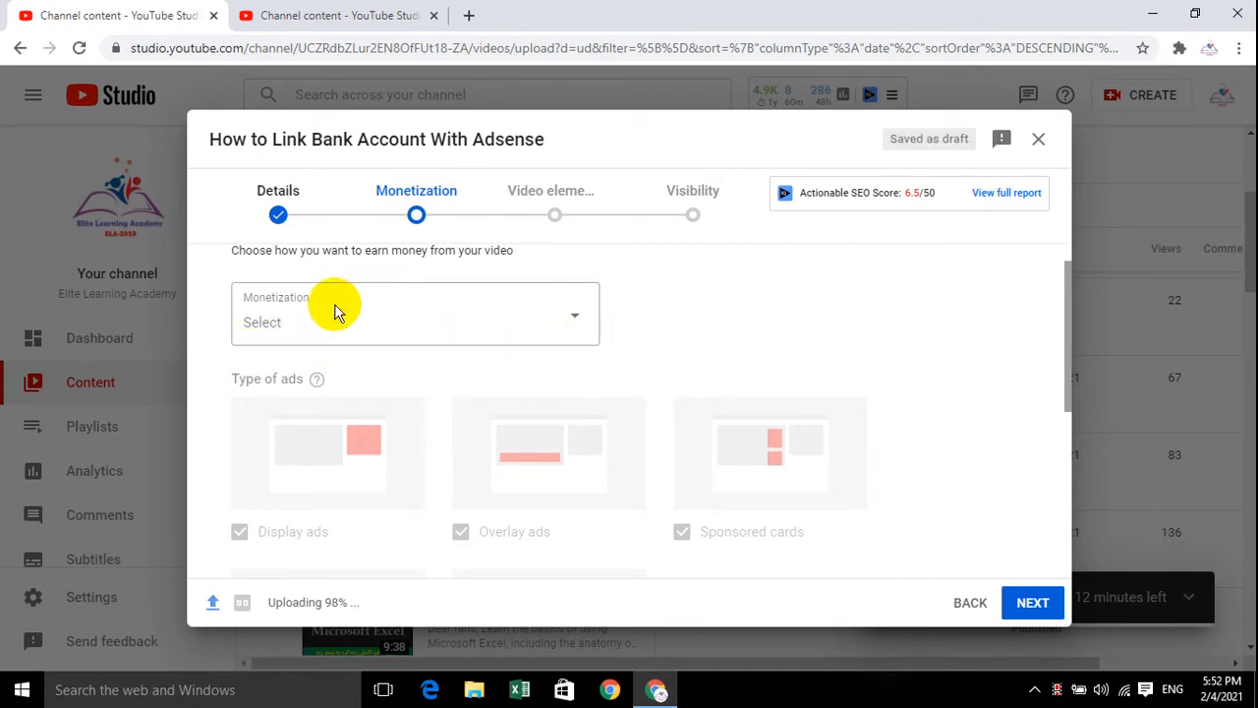
click(580, 314)
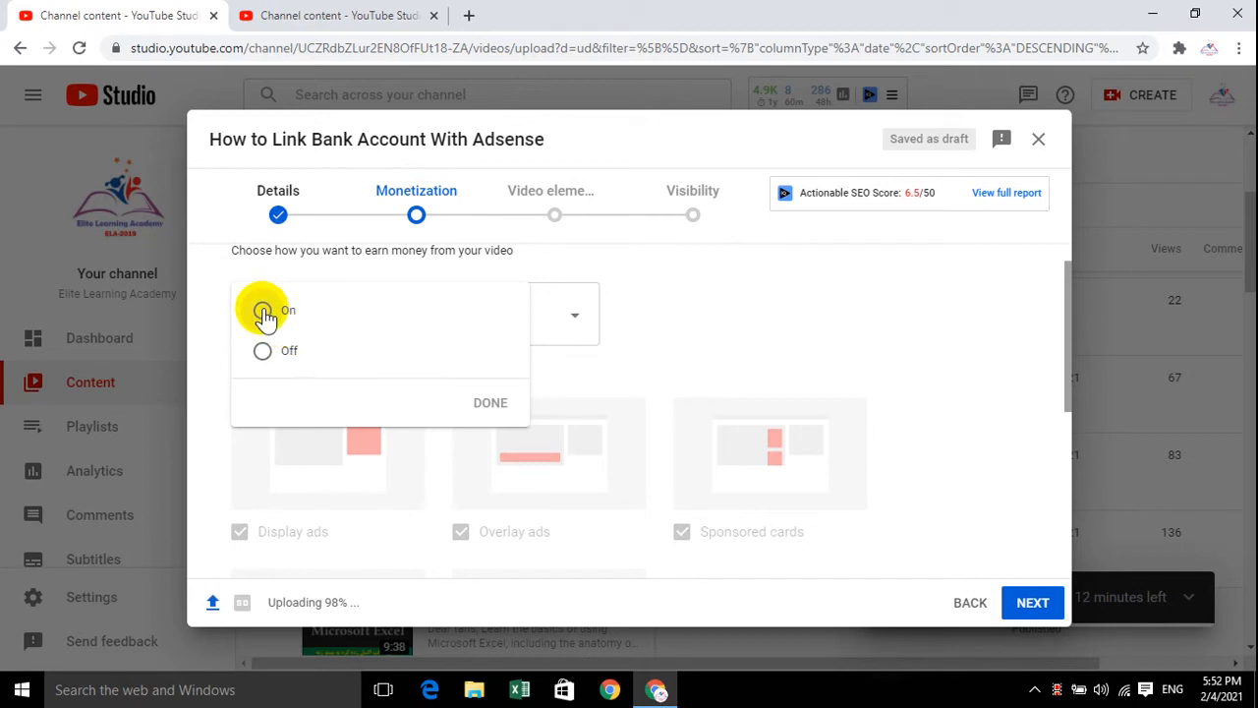
click(264, 315)
click(496, 403)
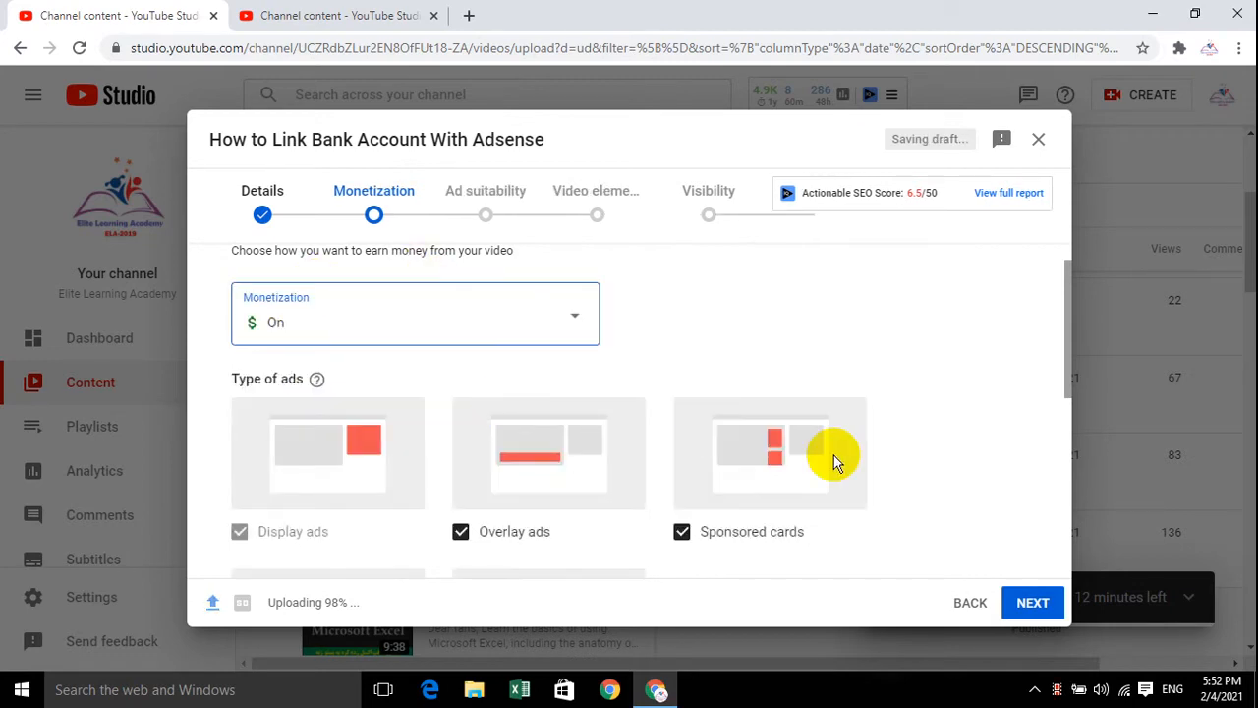
Review the ad types selected for the video and the location options for video ads
scroll(688, 531, down, 1)
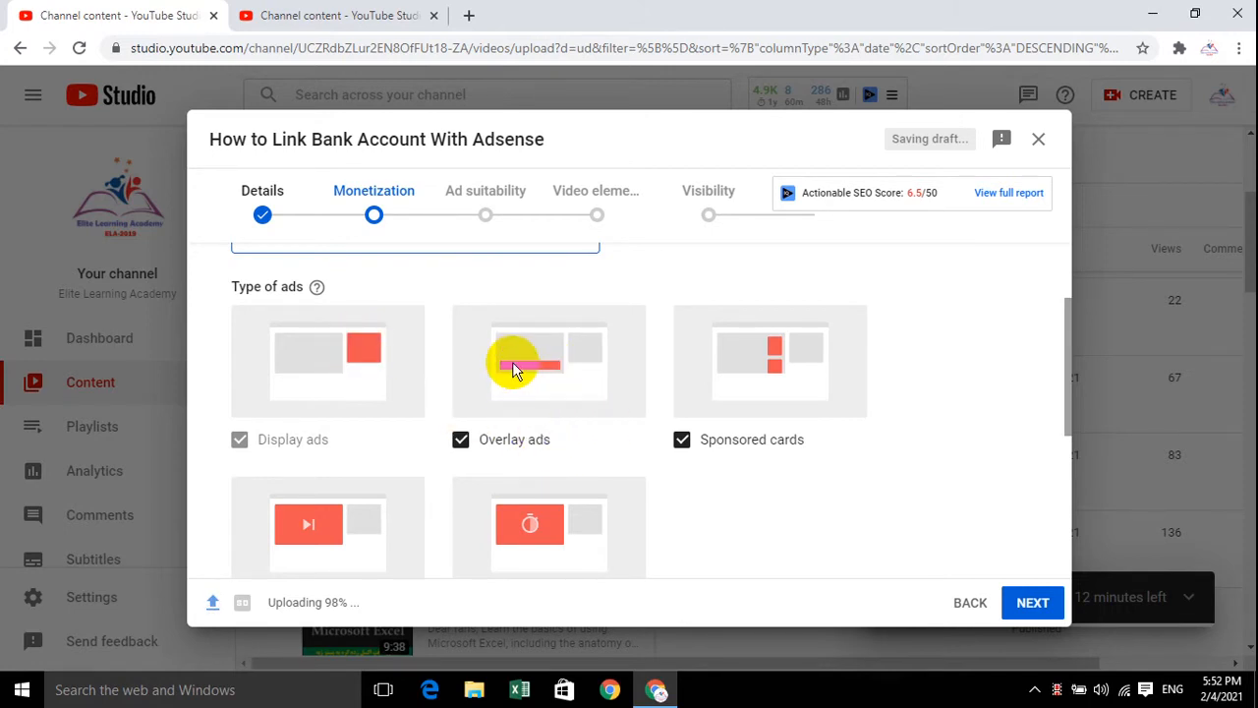
scroll(541, 406, up, 1)
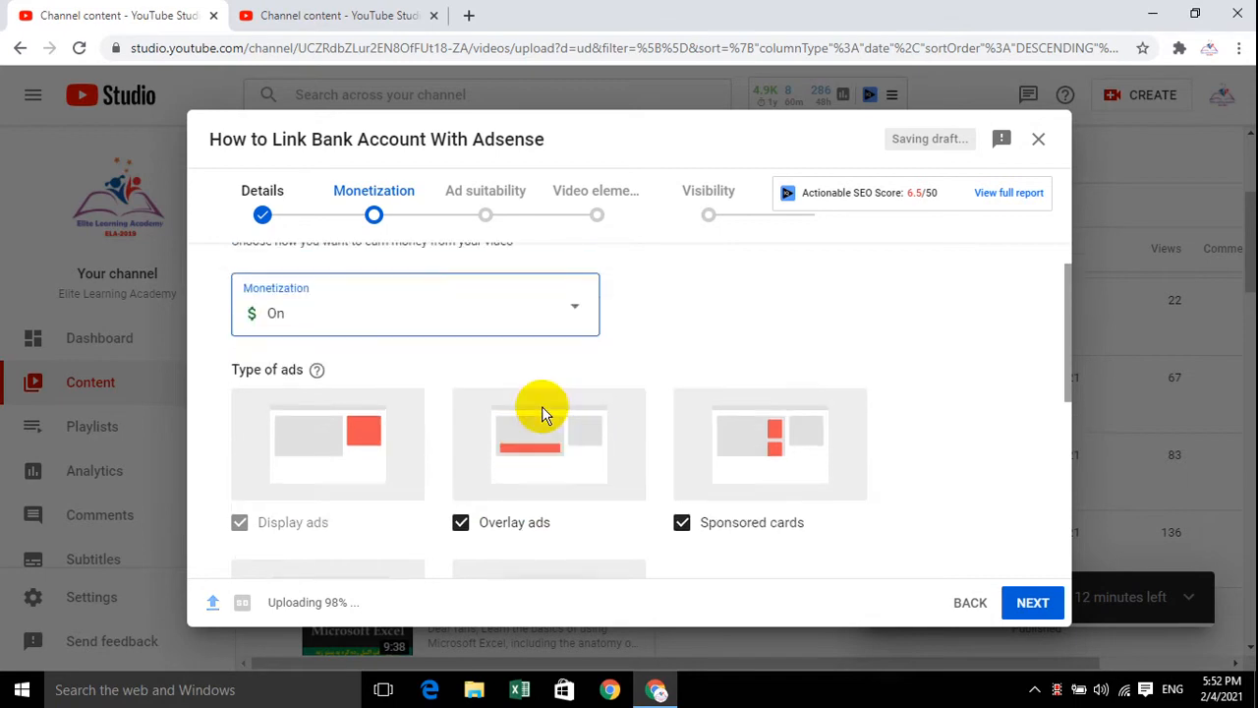
scroll(561, 399, down, 1)
scroll(828, 439, down, 1)
scroll(786, 363, up, 1)
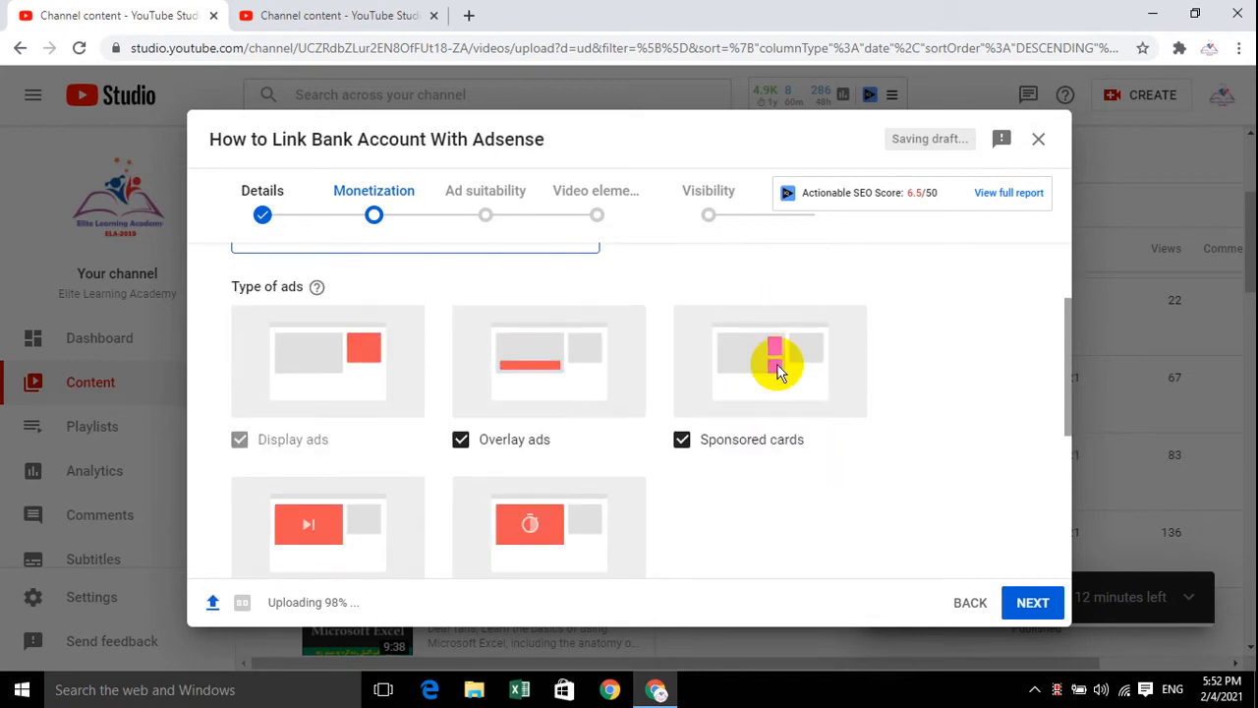
scroll(492, 501, down, 2)
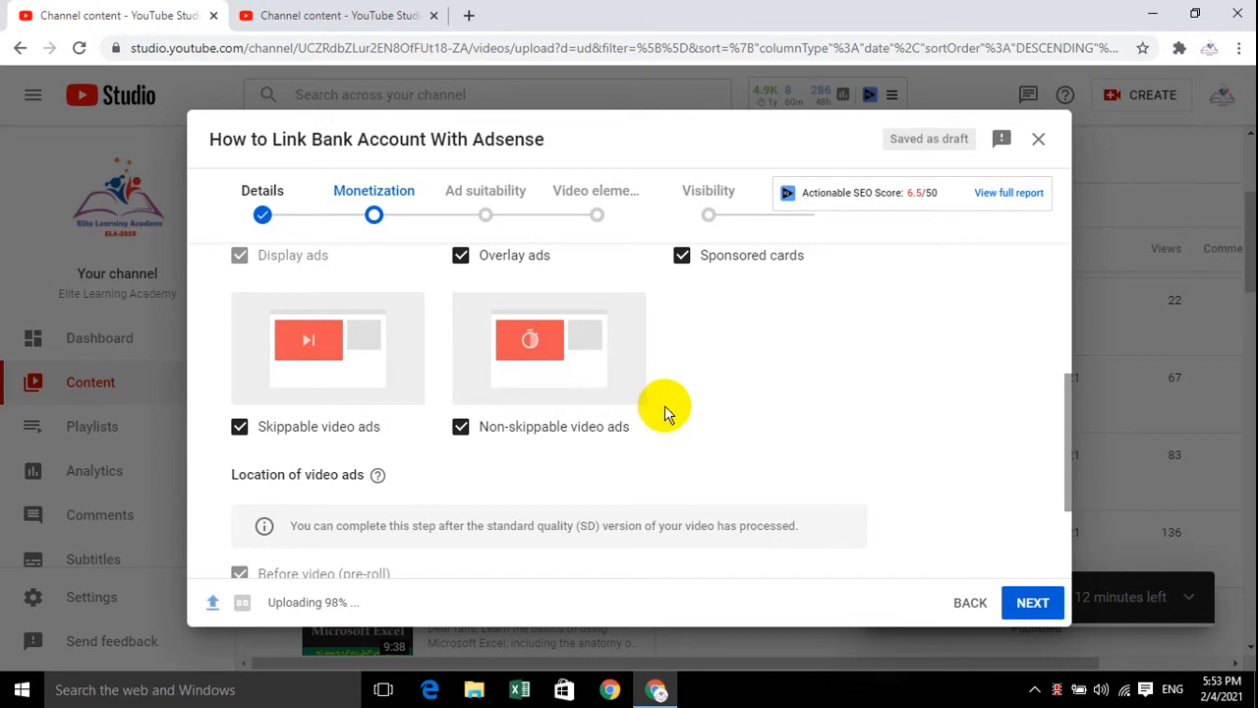
scroll(665, 410, down, 1)
scroll(562, 394, up, 4)
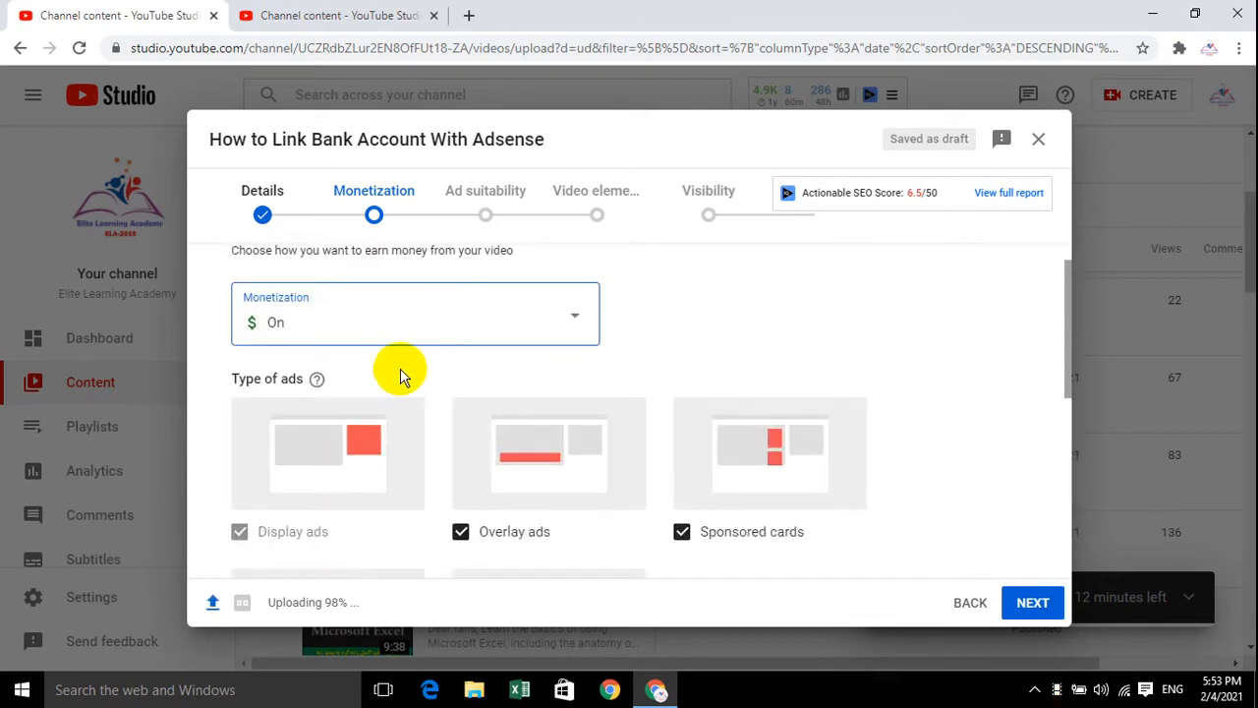
Rate the video's ad suitability as "None of the above" and continue to the video elements
click(1054, 607)
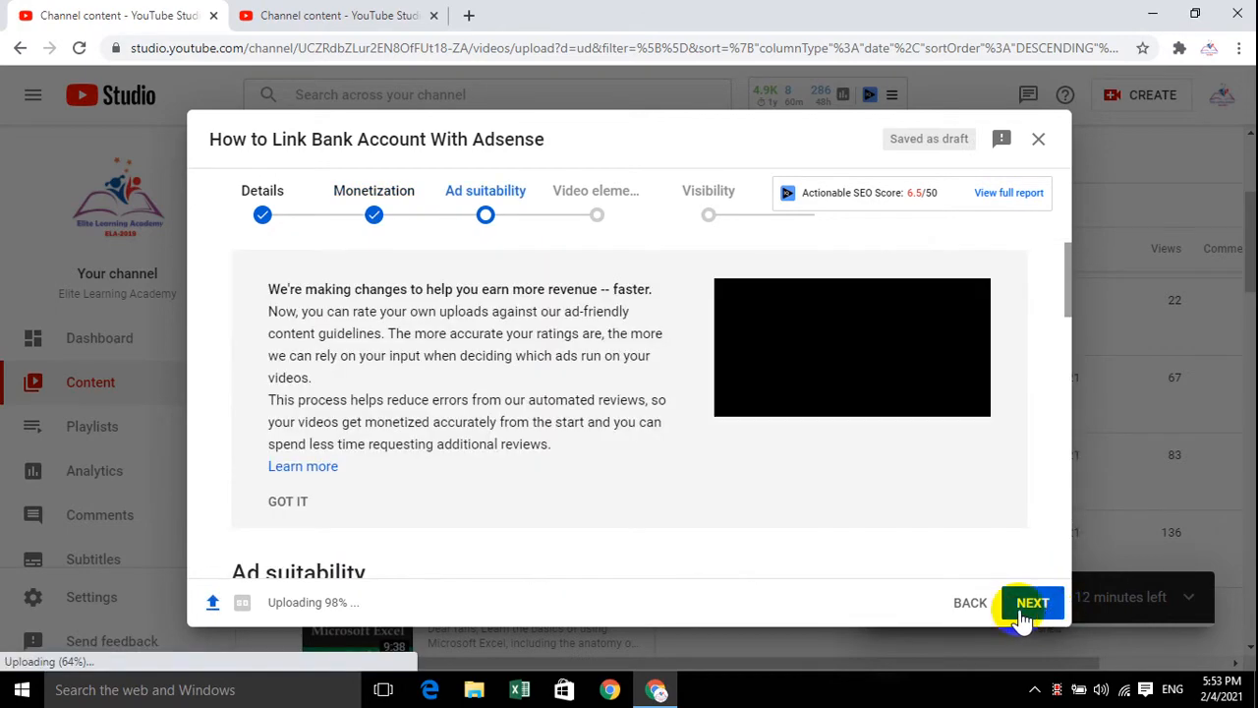
scroll(590, 393, down, 2)
scroll(442, 373, down, 2)
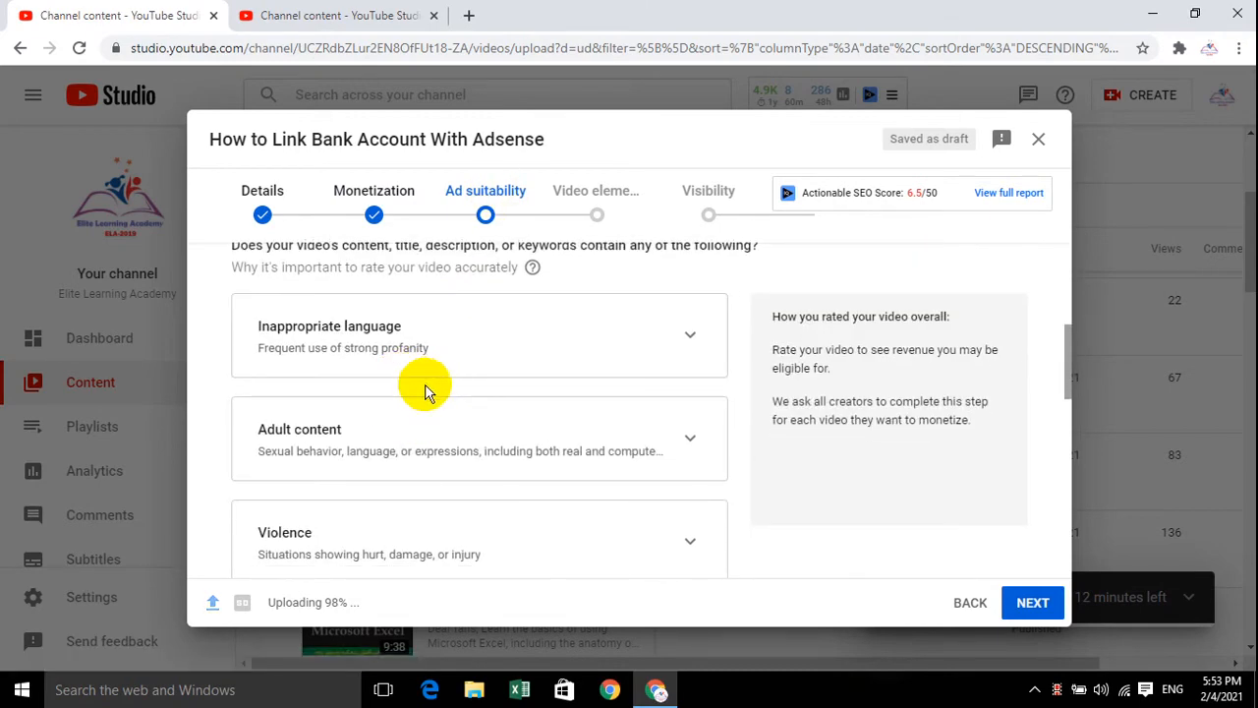
scroll(413, 413, down, 8)
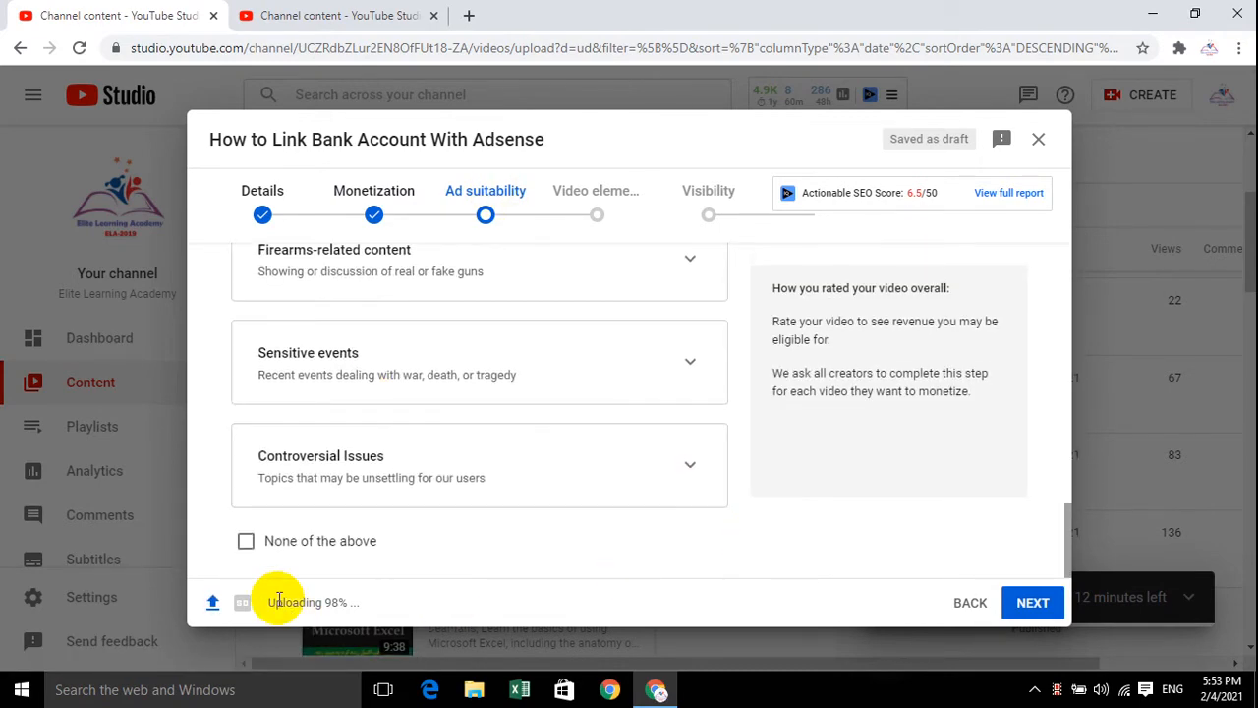
click(283, 543)
click(1028, 601)
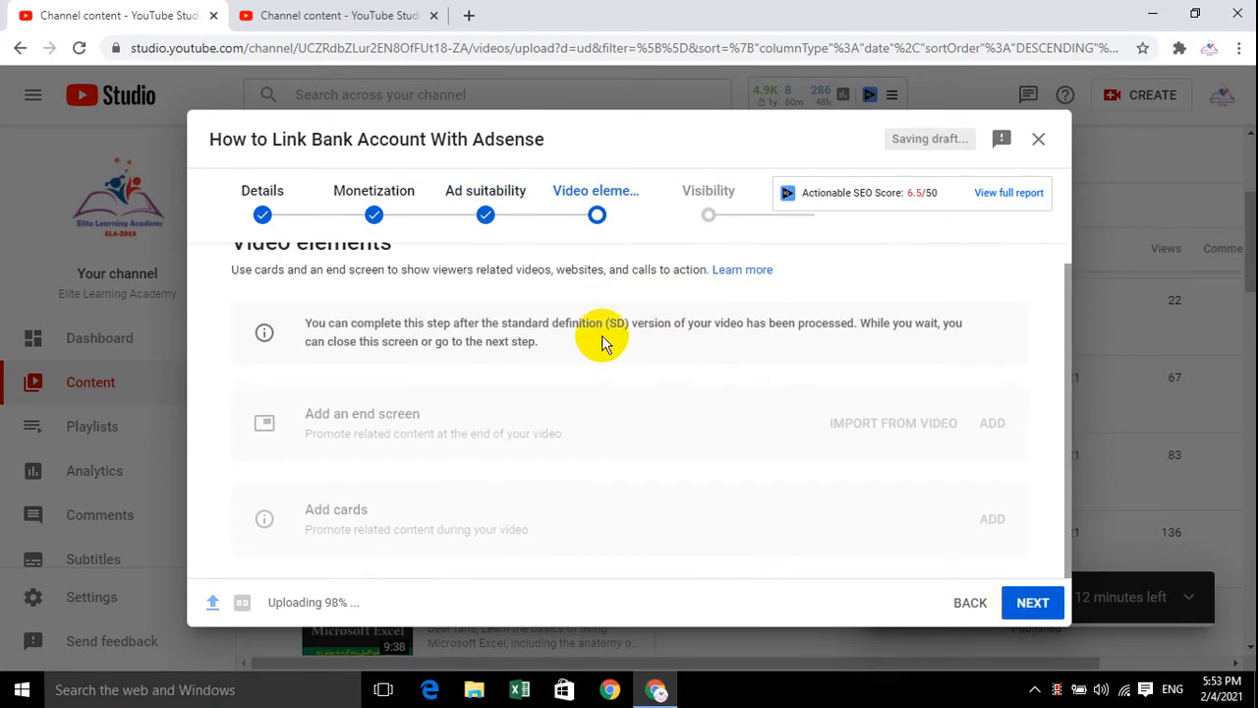
Examine the end screen and cards options and the notice about when they can be completed
triple_click(398, 414)
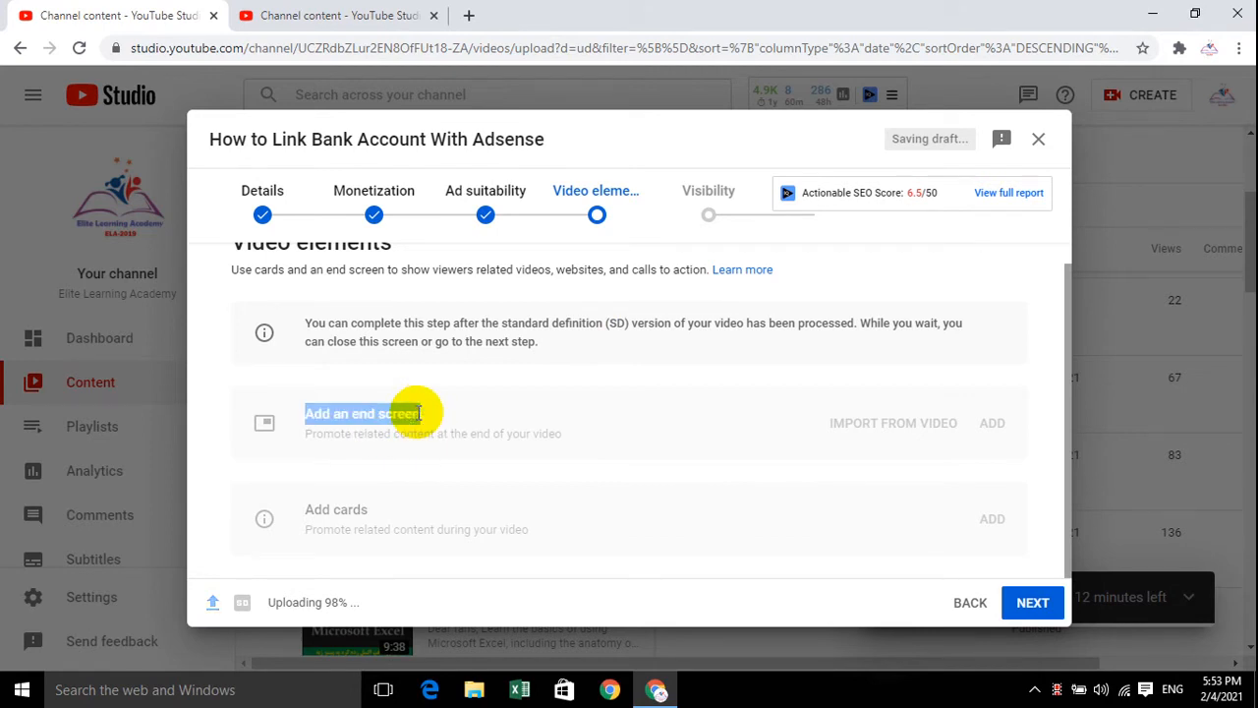
click(493, 425)
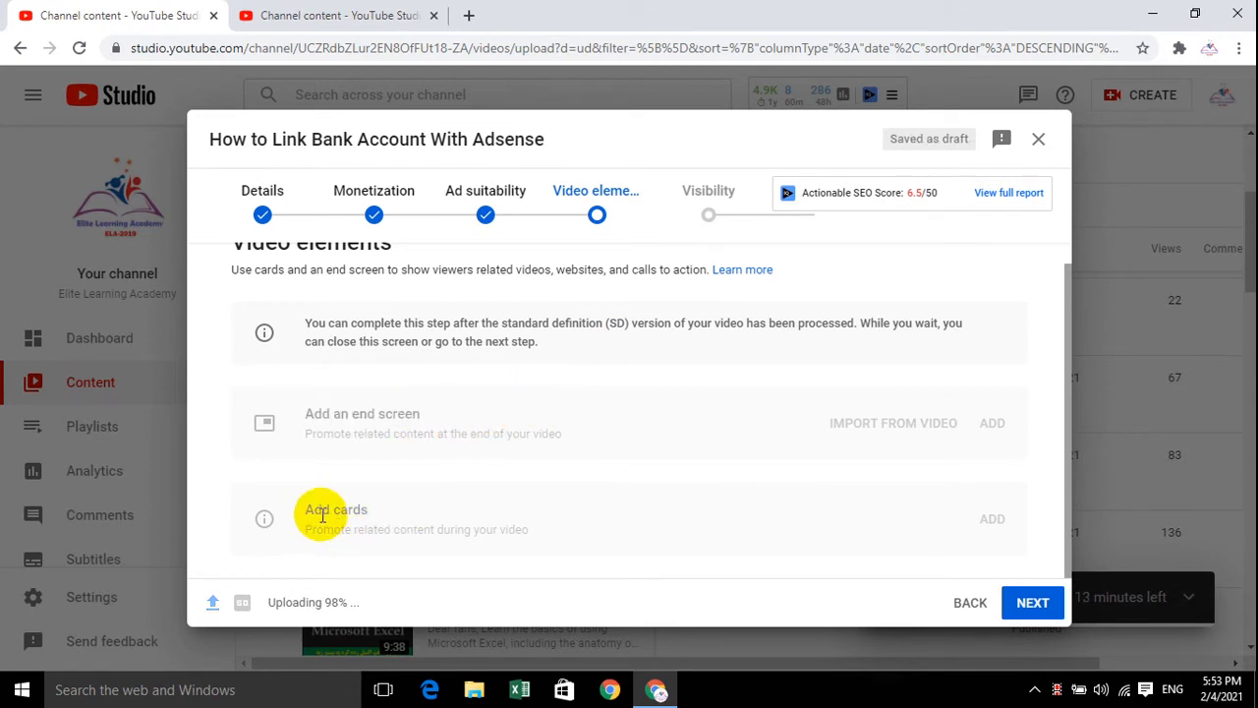
triple_click(292, 516)
click(409, 513)
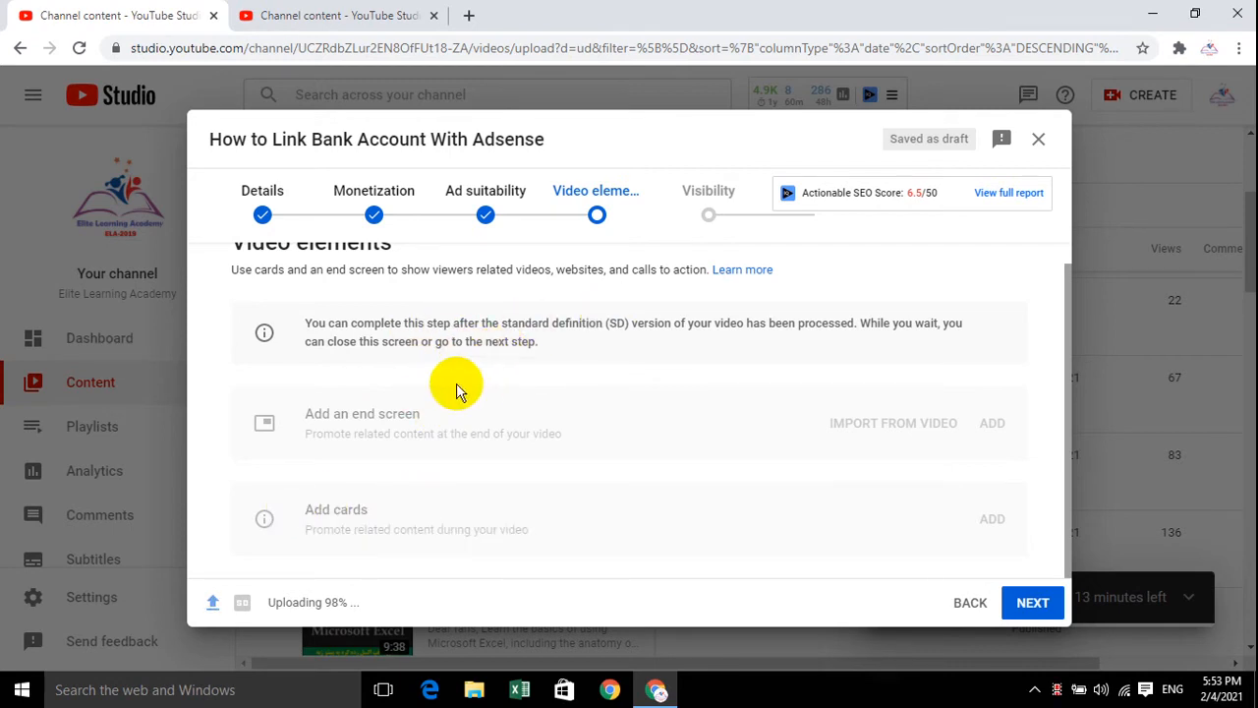
triple_click(548, 343)
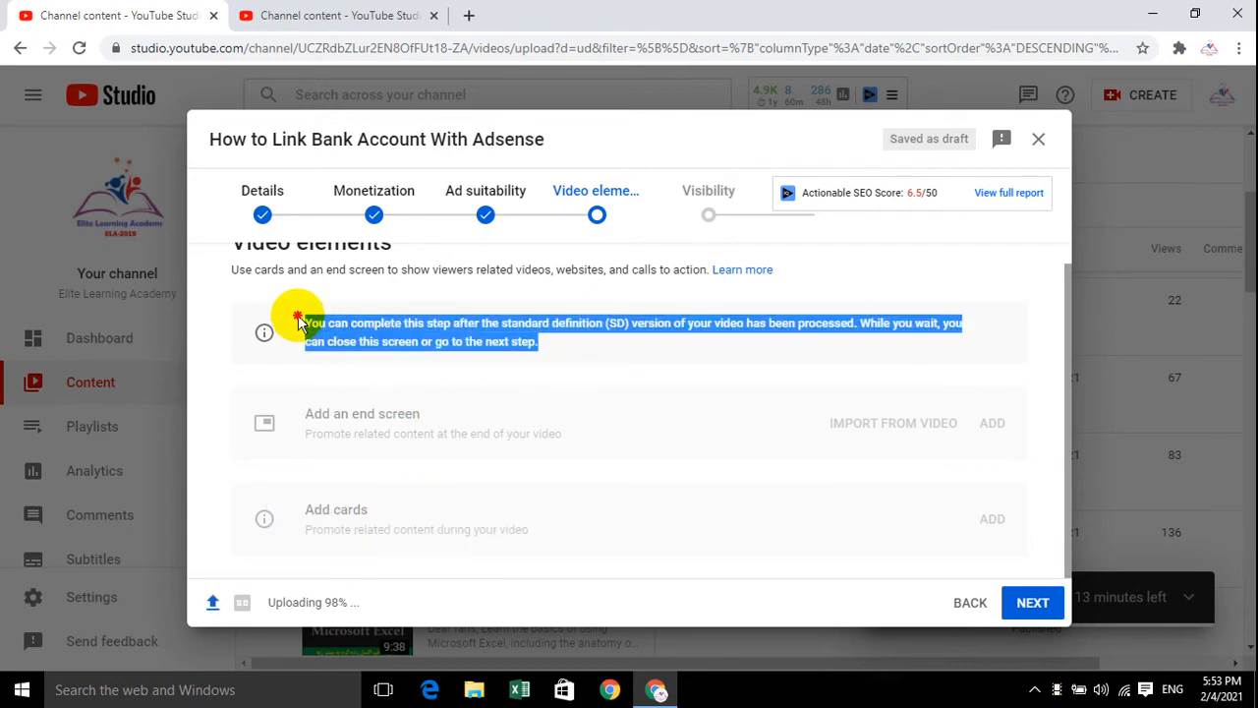
click(366, 431)
drag(421, 413, 351, 413)
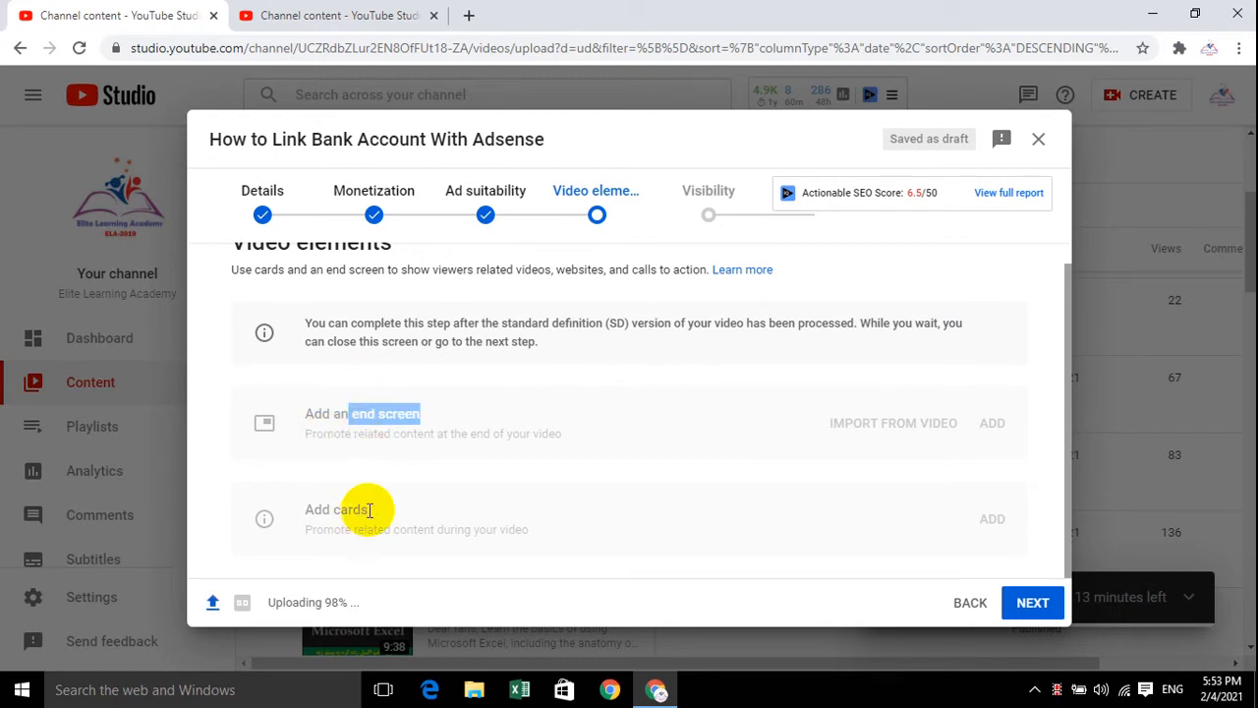
drag(367, 509, 266, 514)
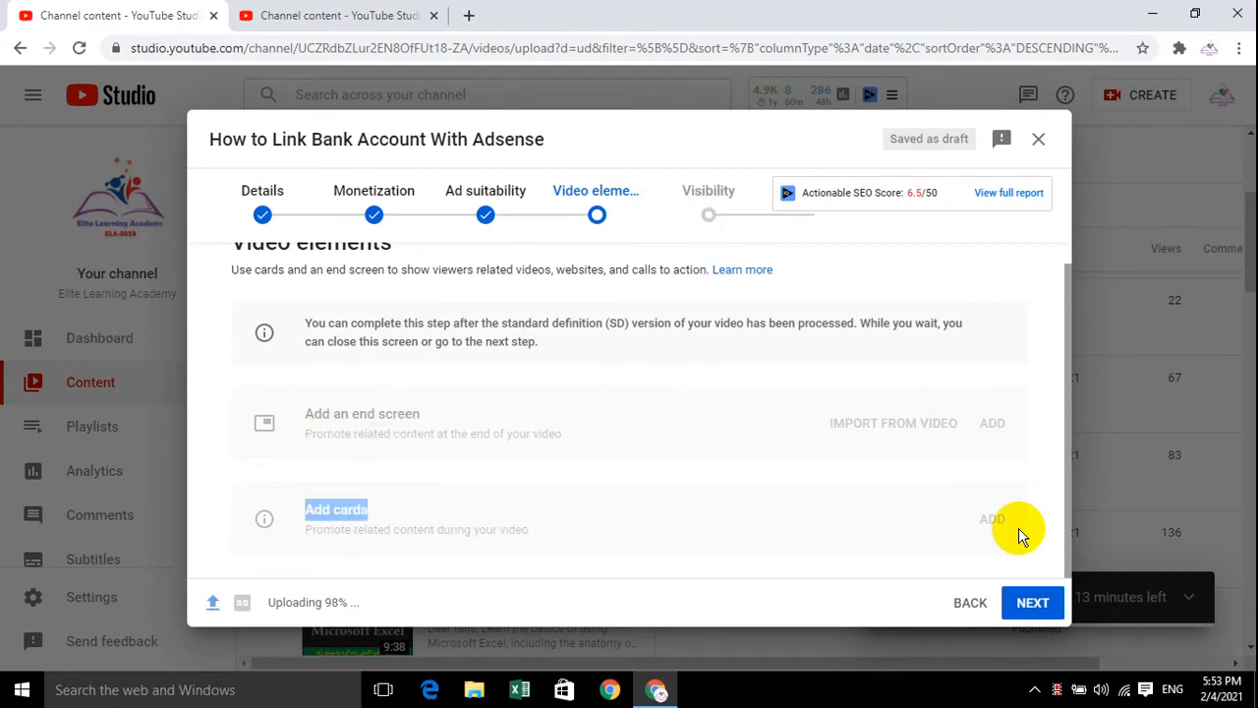
Set the video's visibility to Private, save it, and dismiss the uploading notice
click(1027, 603)
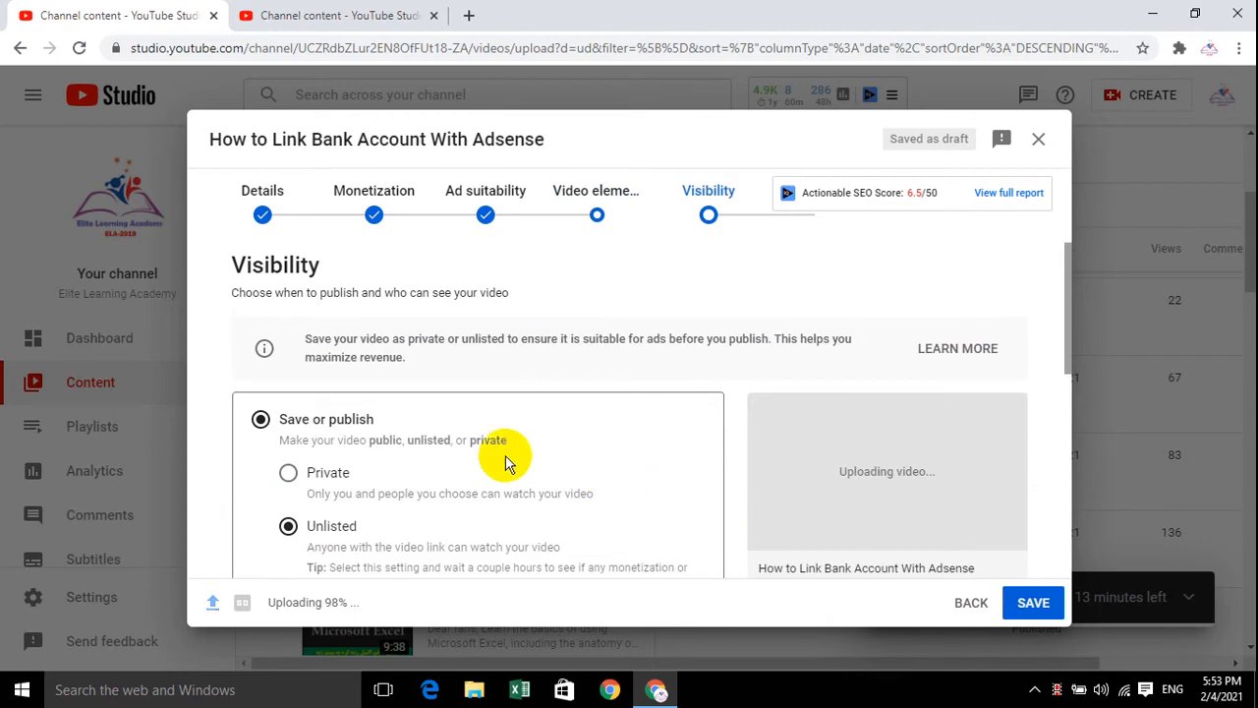
scroll(501, 465, down, 5)
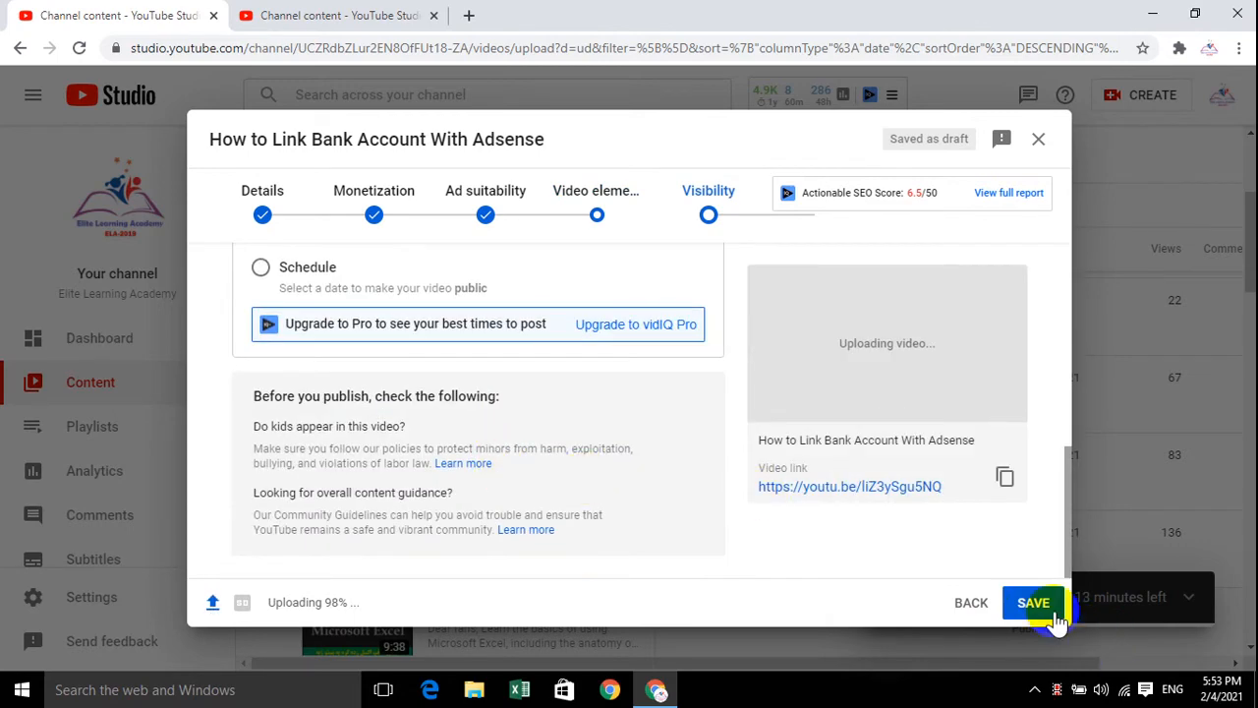
scroll(705, 541, up, 5)
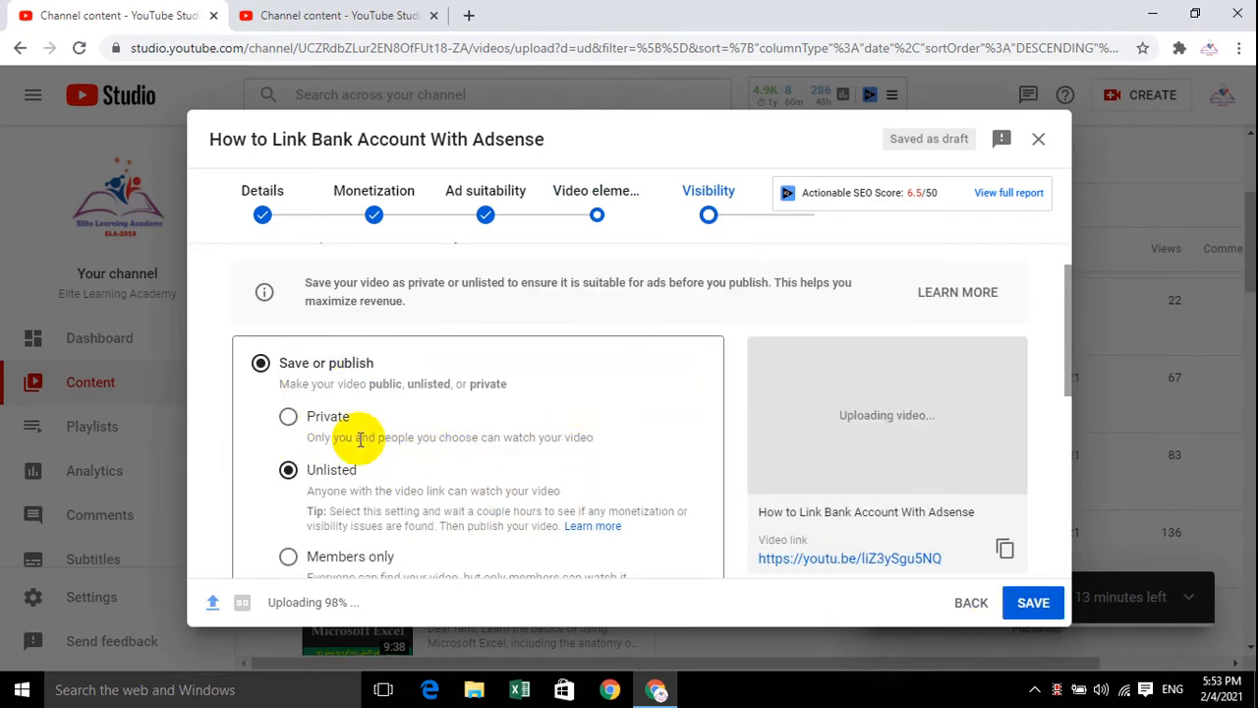
click(288, 418)
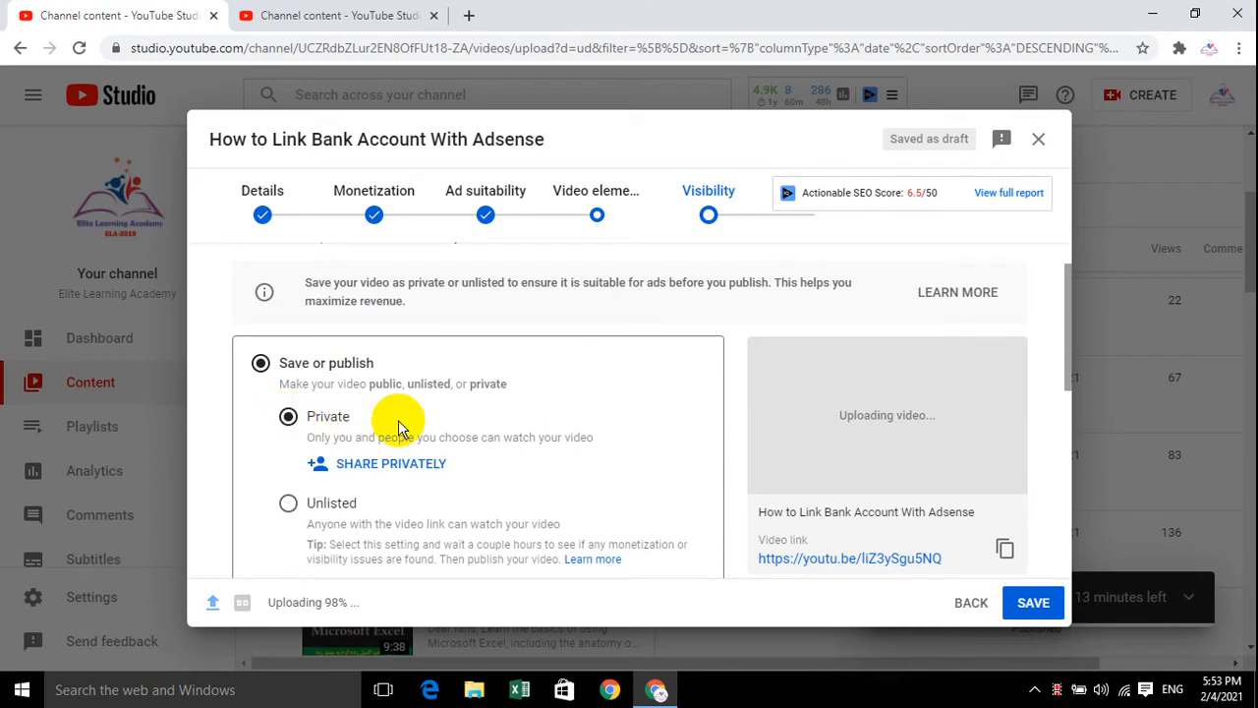
click(1054, 608)
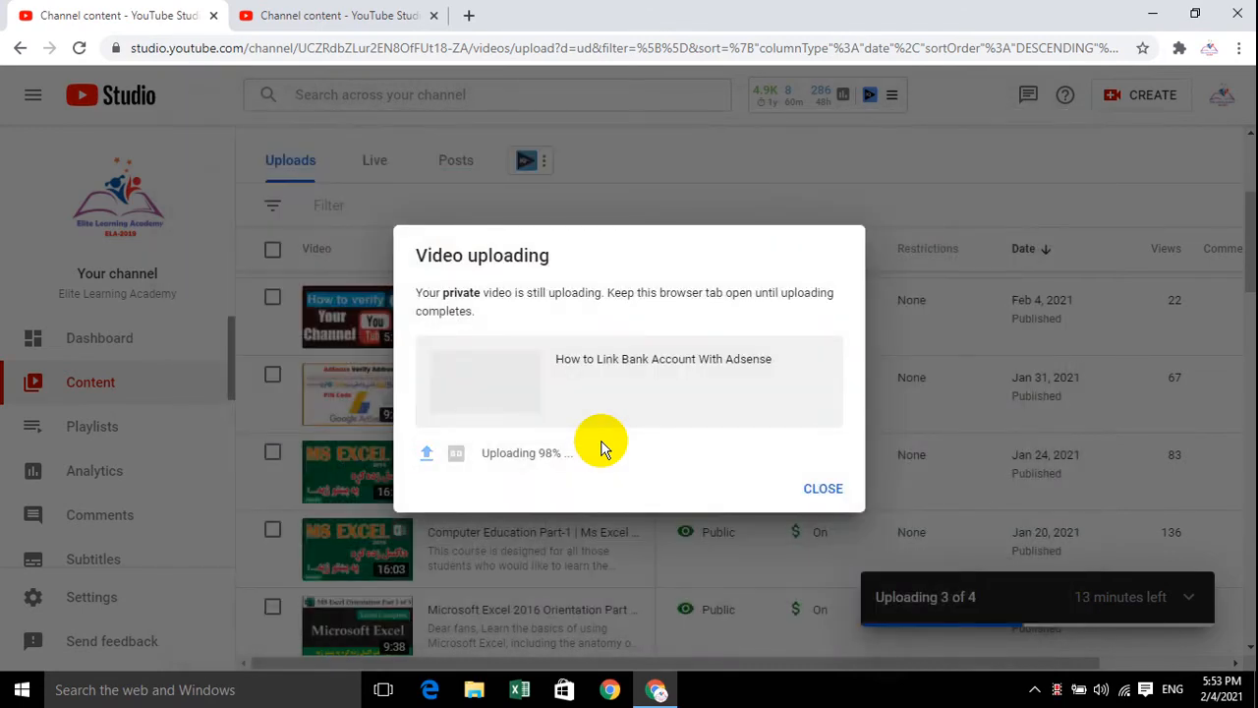
click(823, 490)
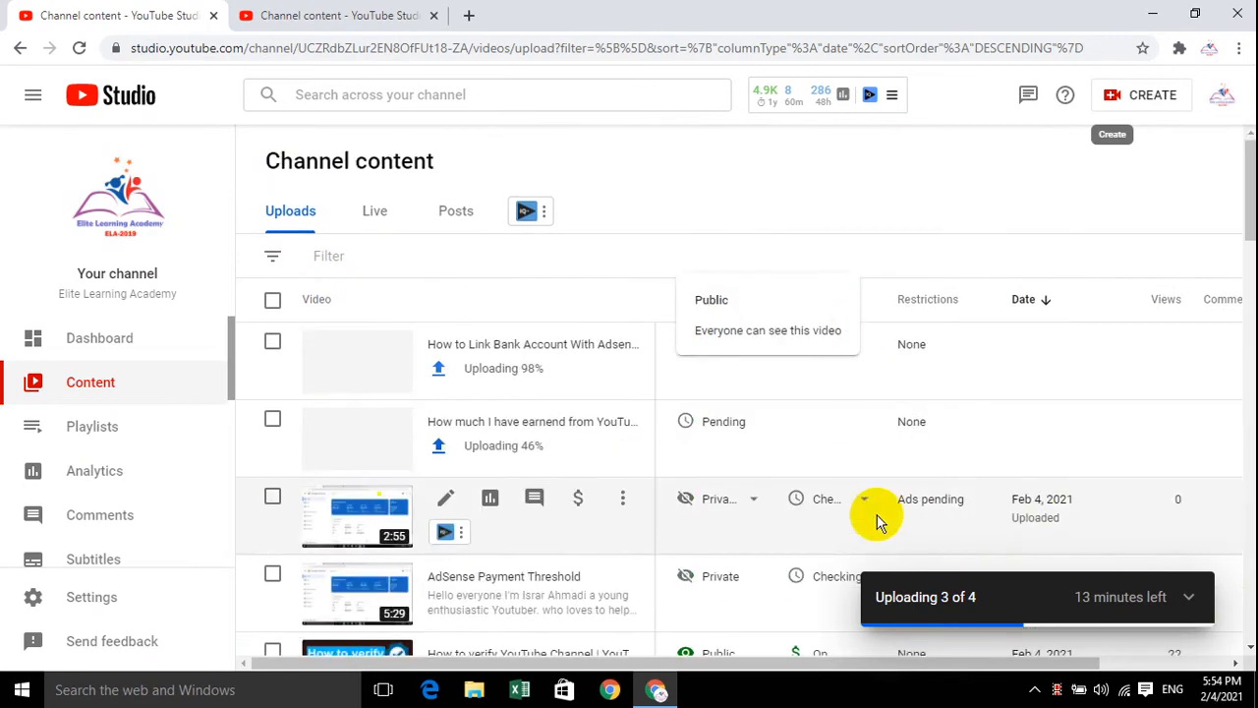
Examine the monetization and restriction status of the uploaded videos in the channel content list
scroll(877, 457, down, 3)
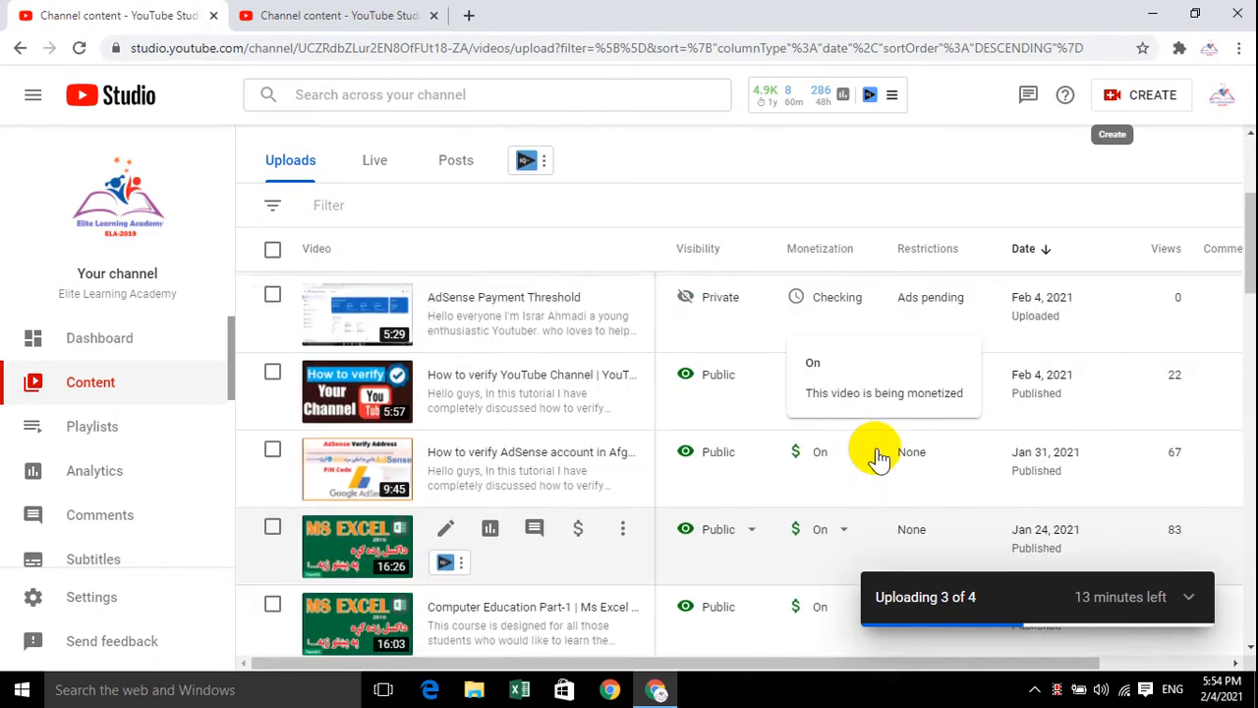
mouse_move(869, 300)
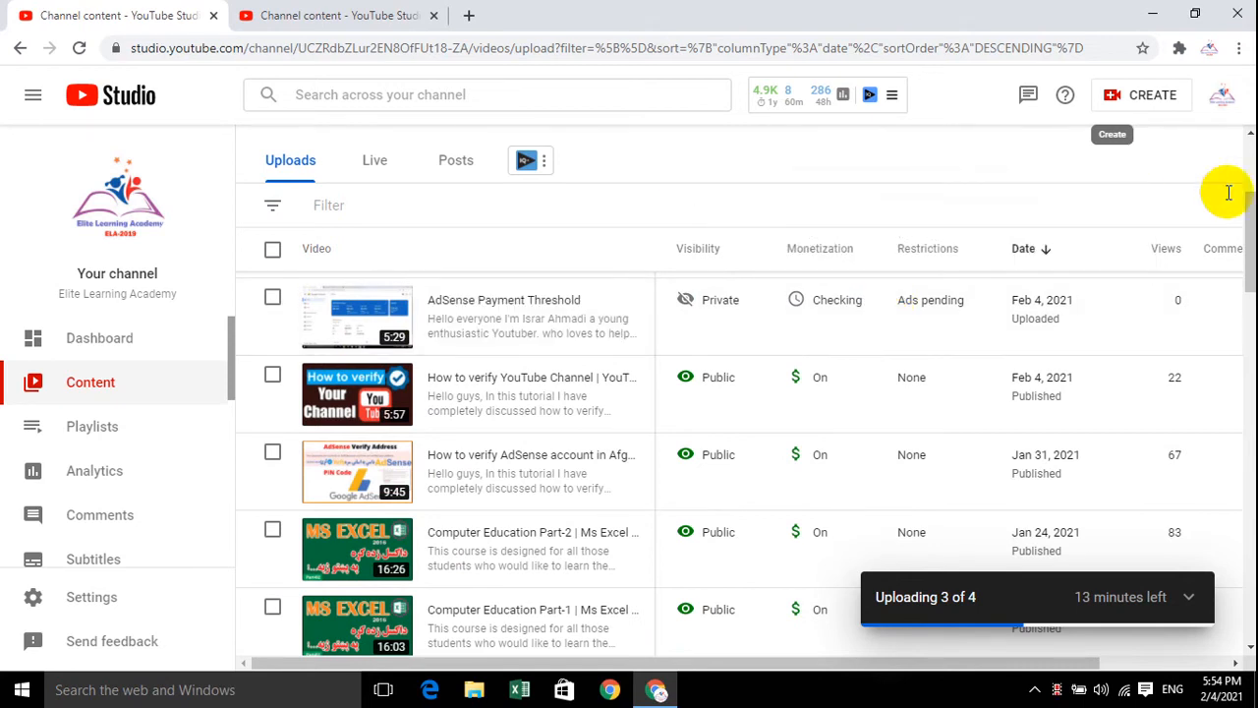
mouse_move(936, 293)
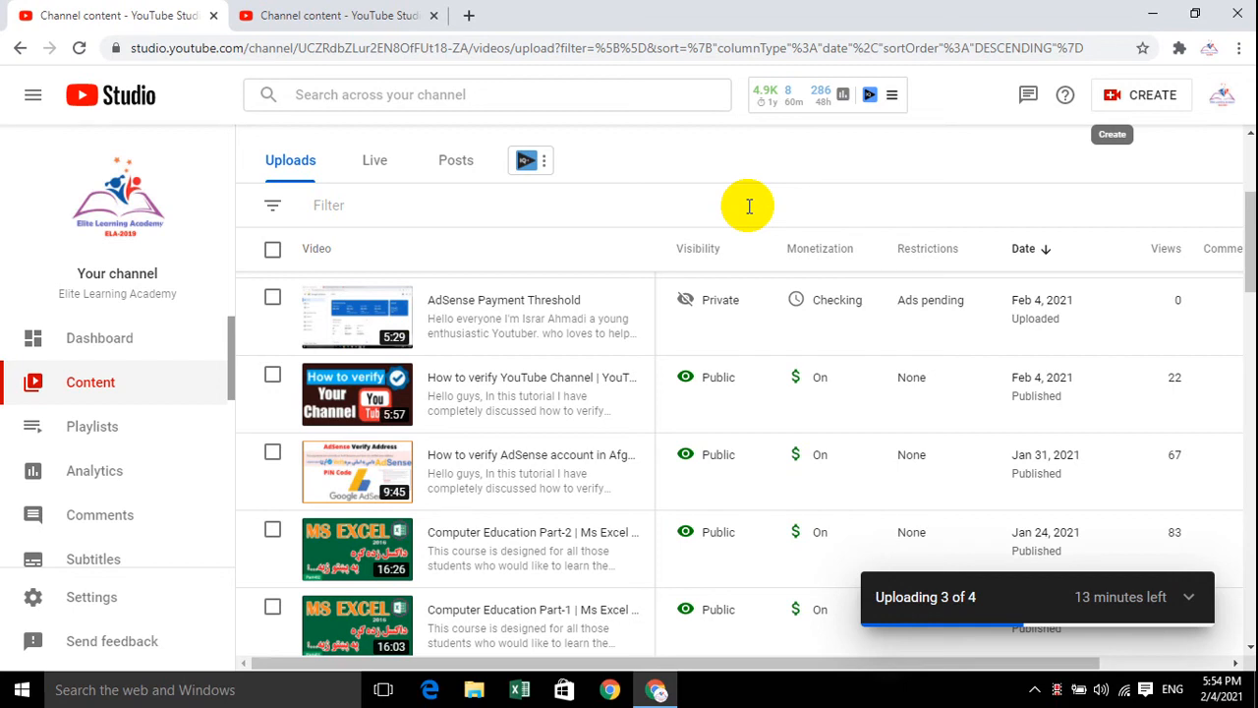
mouse_move(827, 235)
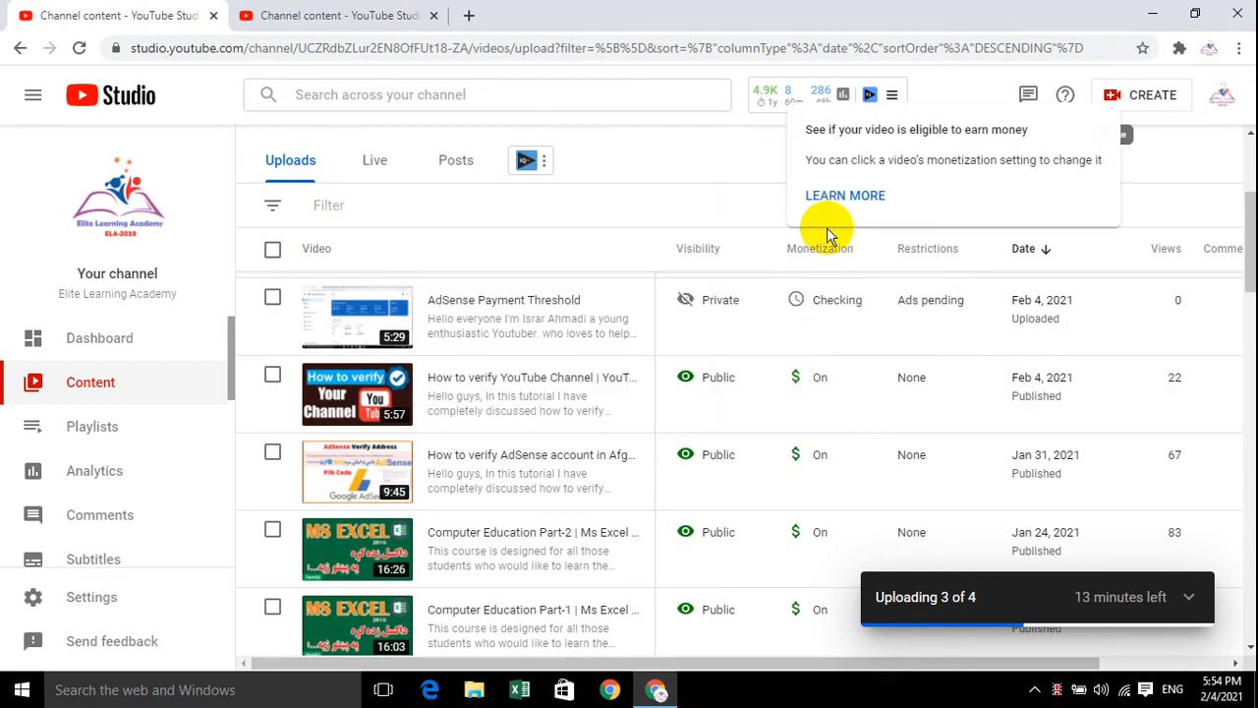